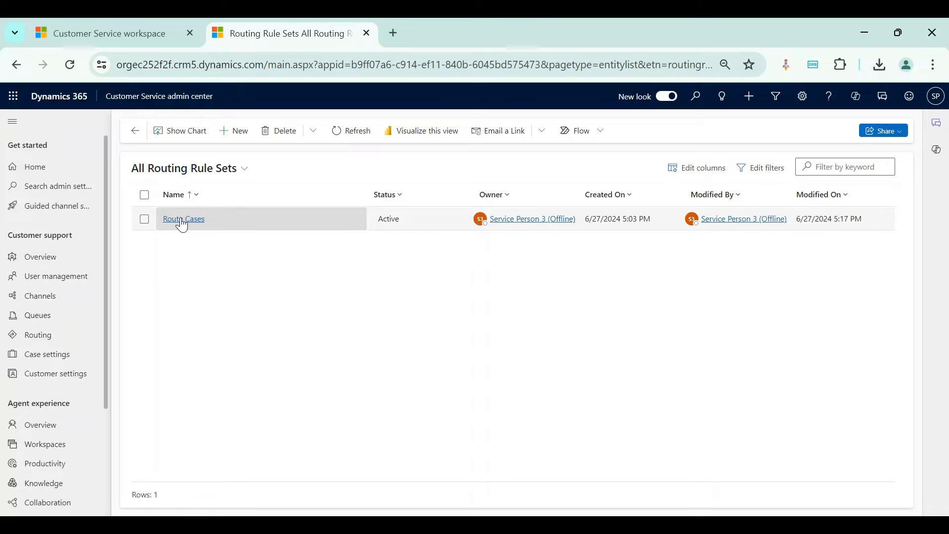
Step: Create and save a routing rule set named Test, and return to the list of all routing rule sets
left_click(241, 137)
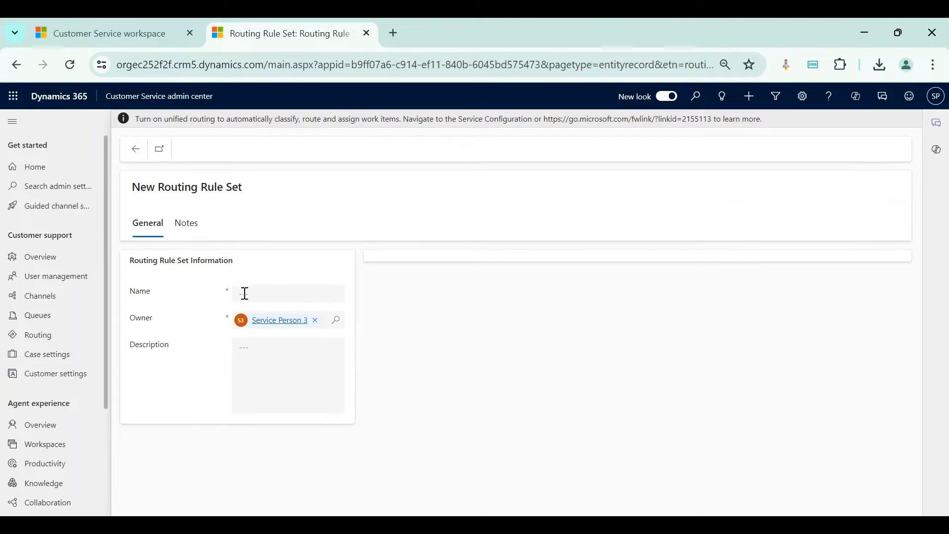
left_click(245, 295)
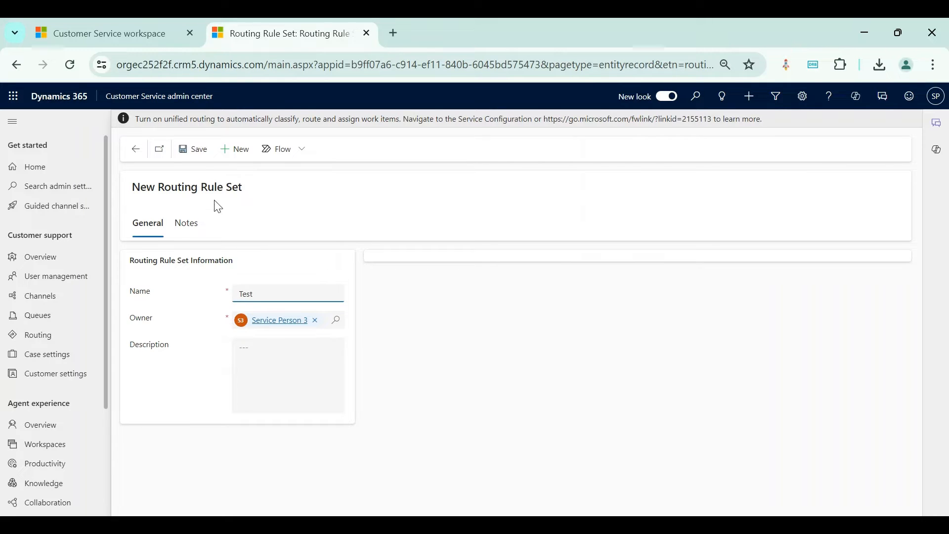
left_click(194, 152)
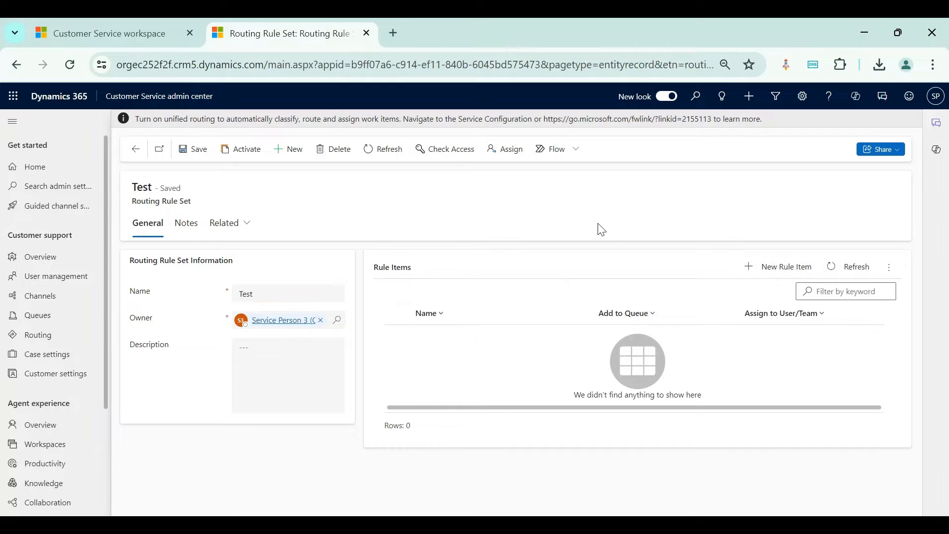
left_click(137, 150)
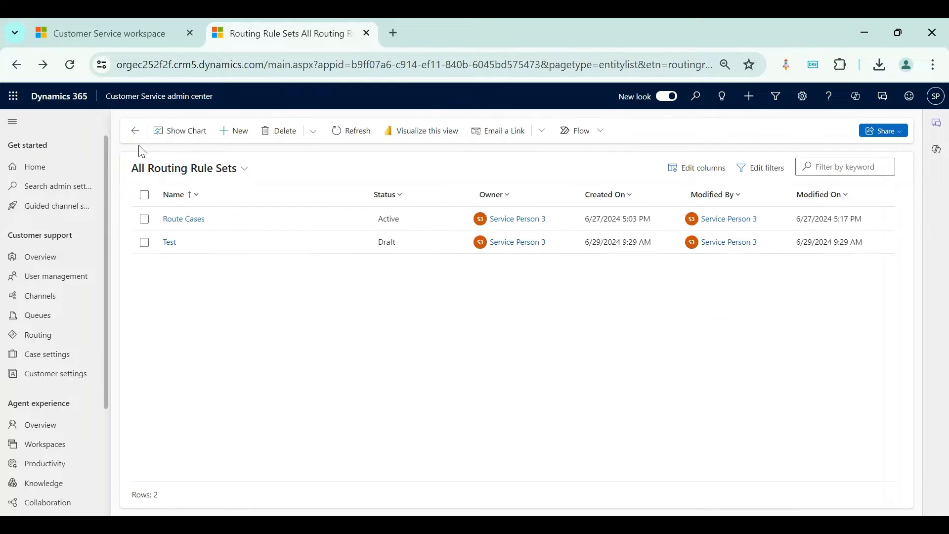
Step: Examine the criteria and queue action of the High priority case rule item in the Route Cases rule set
left_click(187, 221)
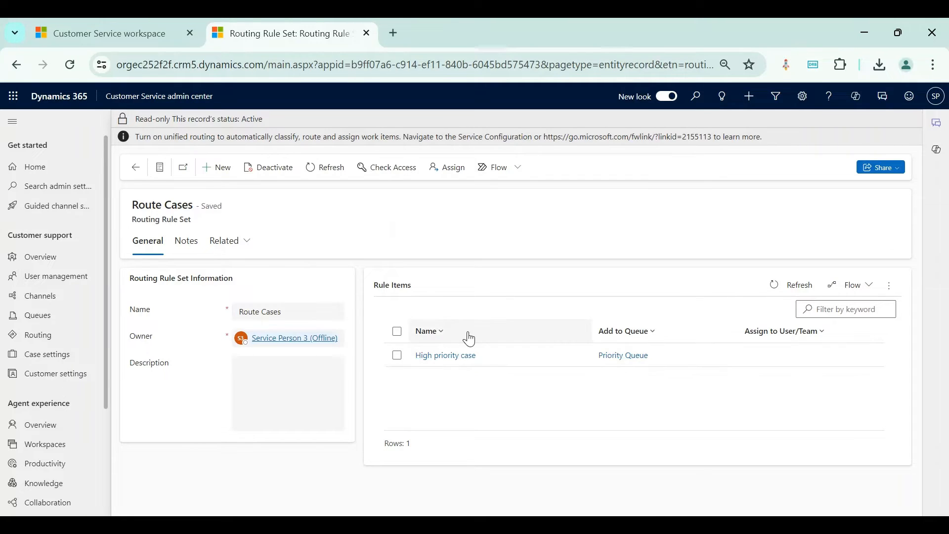
left_click(454, 357)
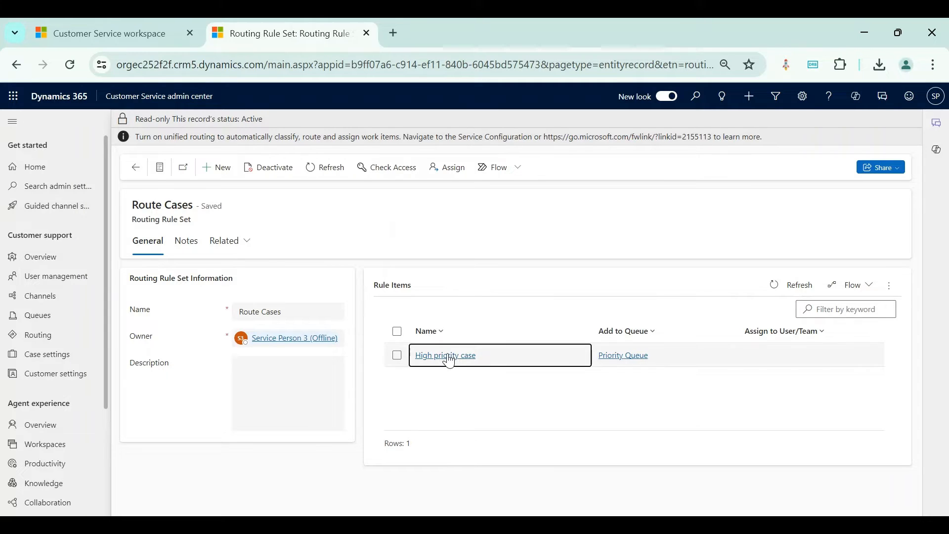
left_click(448, 357)
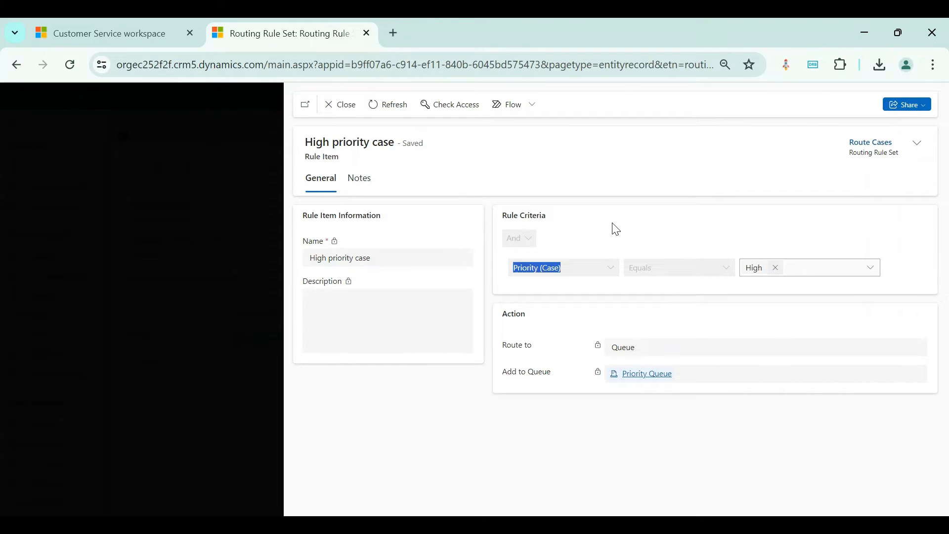
left_click(552, 272)
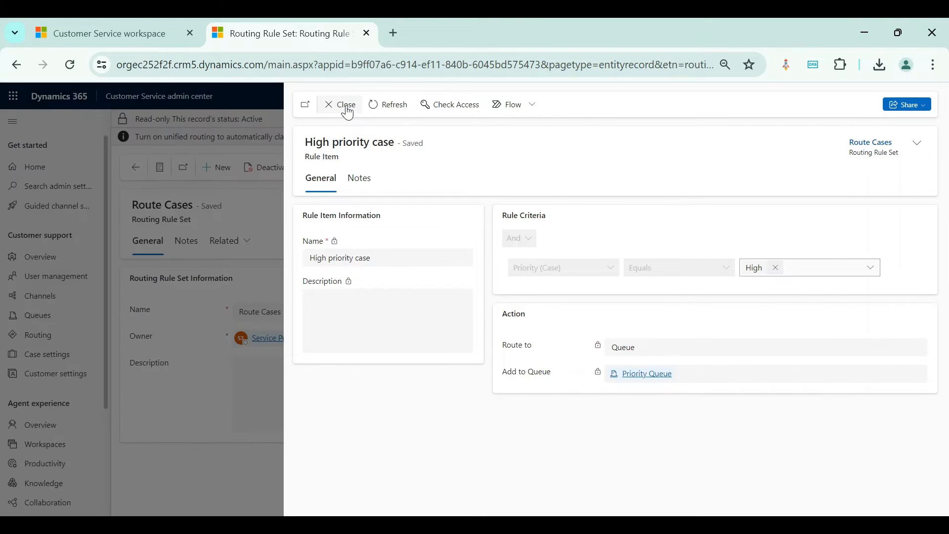
left_click(348, 111)
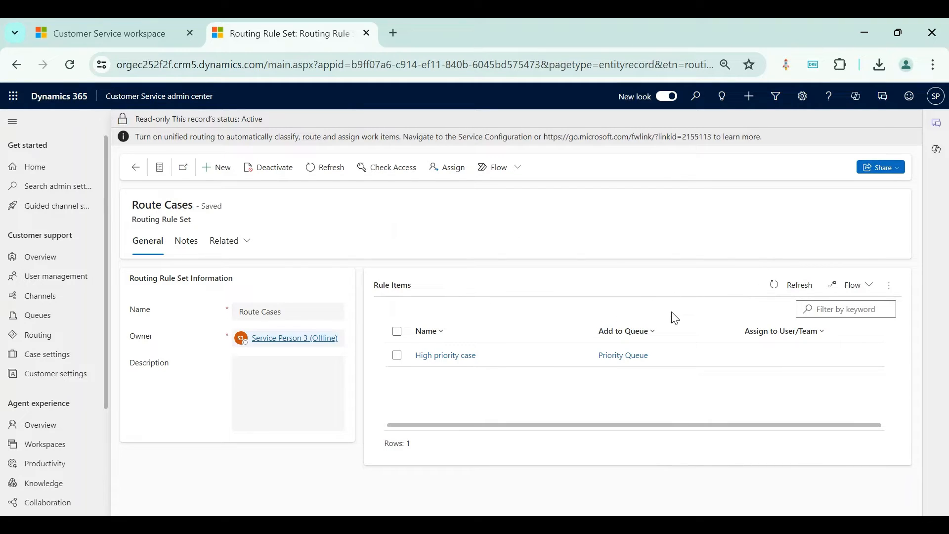
left_click(137, 167)
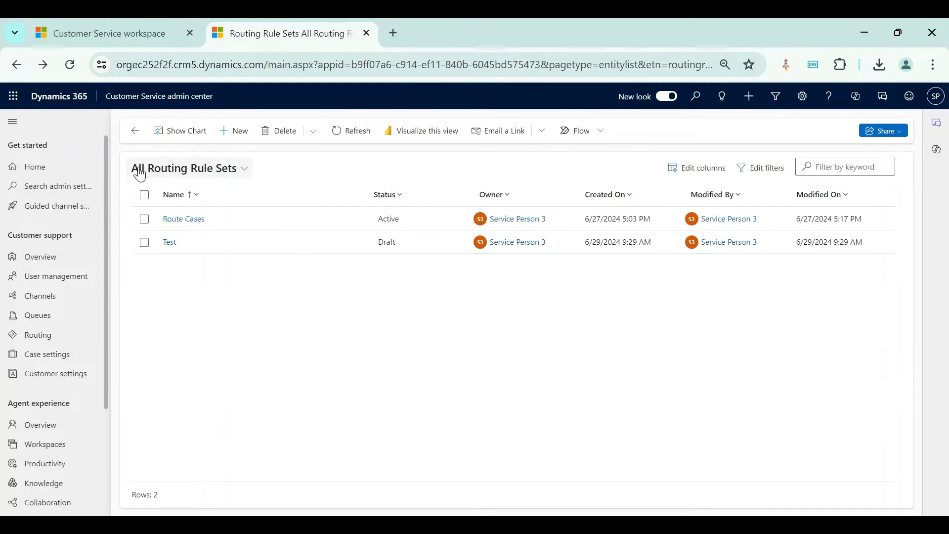
Step: Start a new rule item named Test in the Test routing rule set and try to save it
left_click(169, 243)
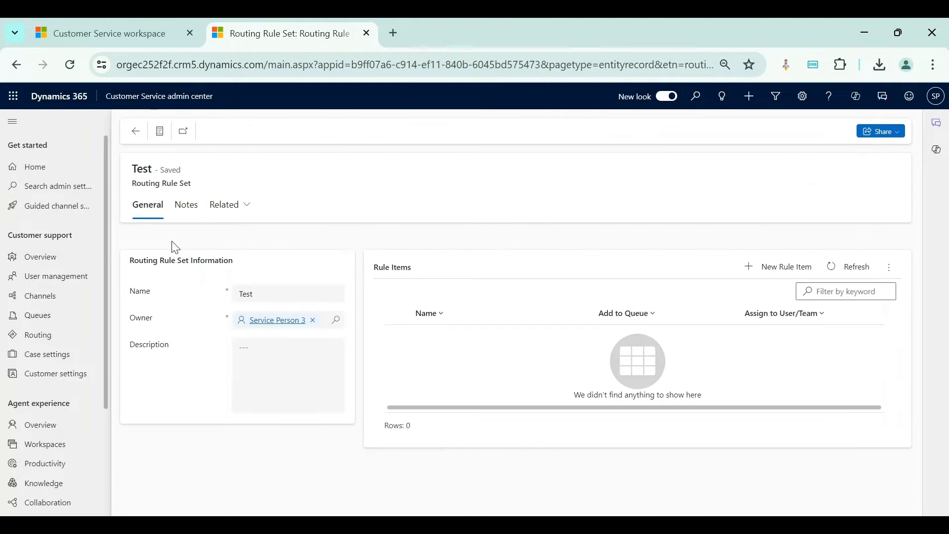
left_click(769, 266)
left_click(340, 246)
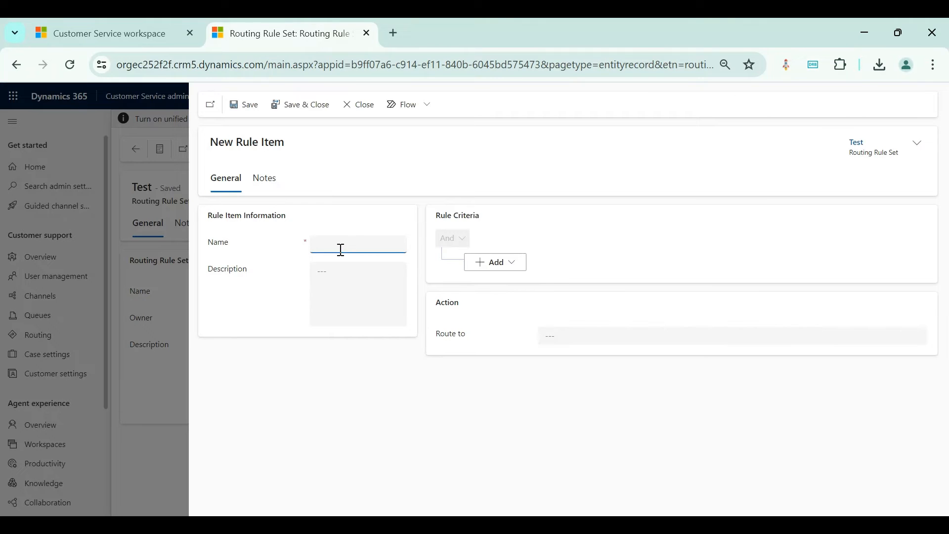
key("ctrl+s")
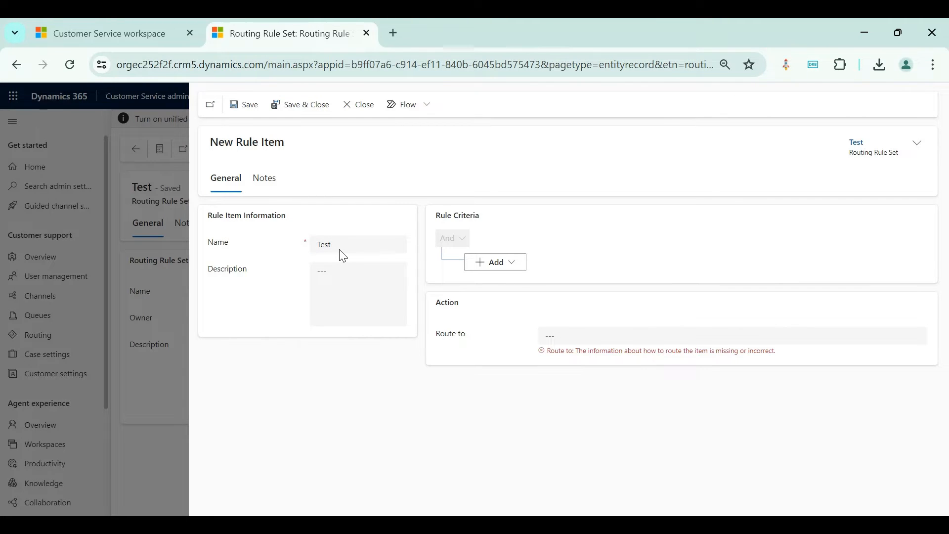
Step: Check the options for adding rule criteria and try Queue and User/Team as the rule item's Route to setting
left_click(517, 263)
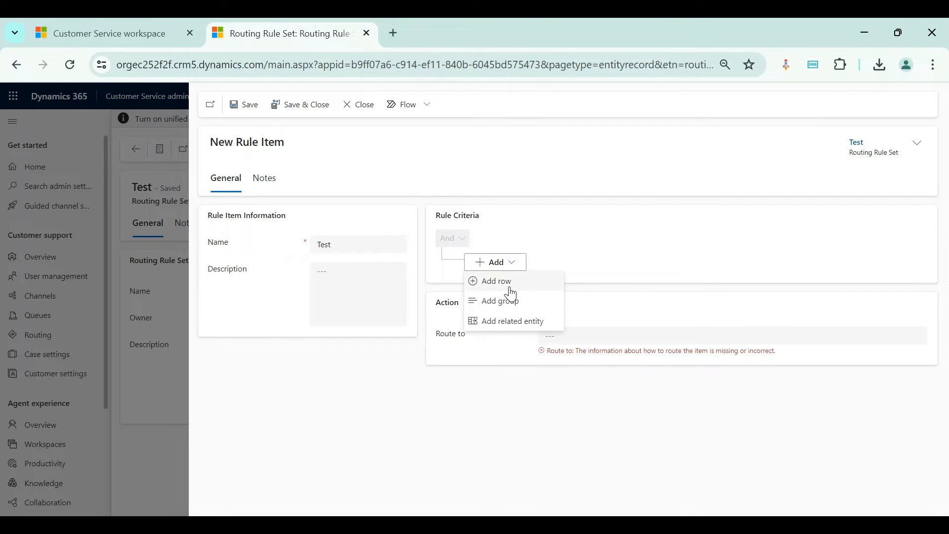
left_click(596, 251)
left_click(567, 338)
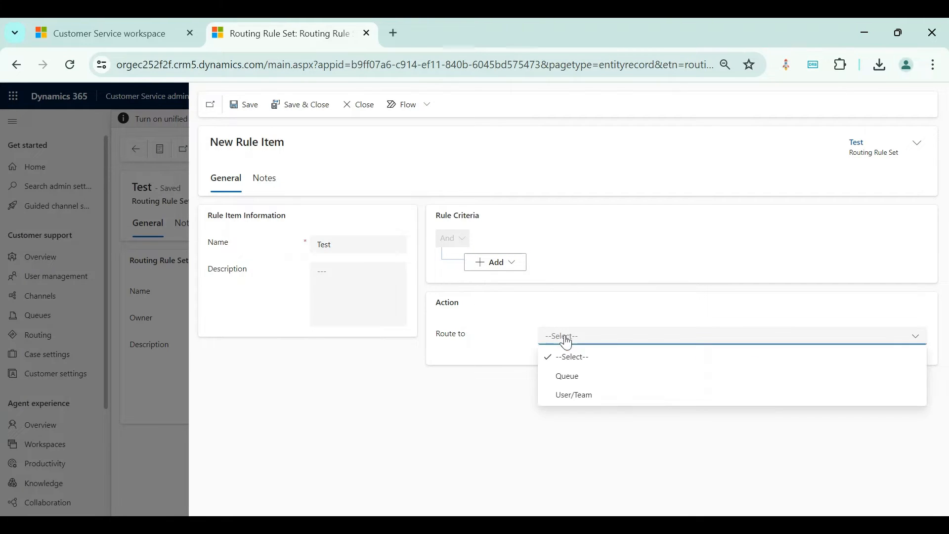
left_click(572, 382)
left_click(565, 345)
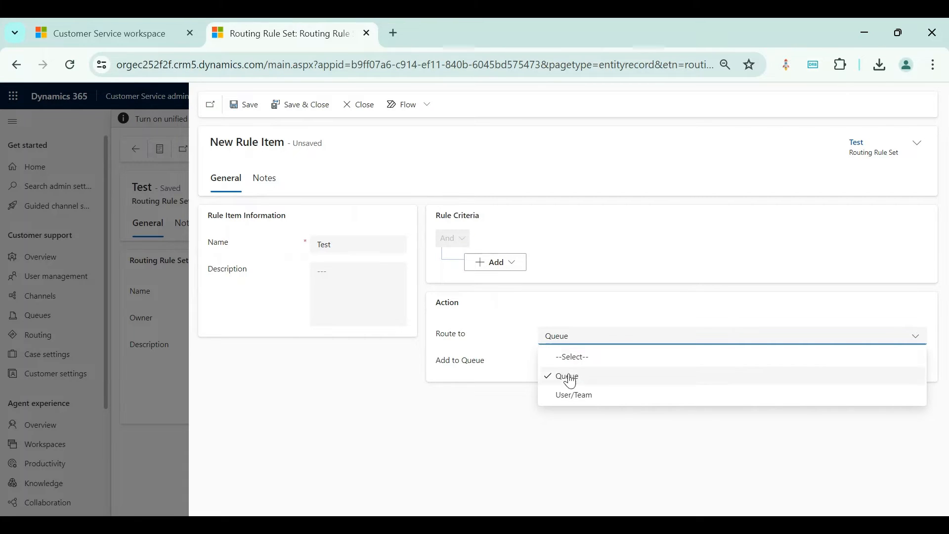
left_click(577, 395)
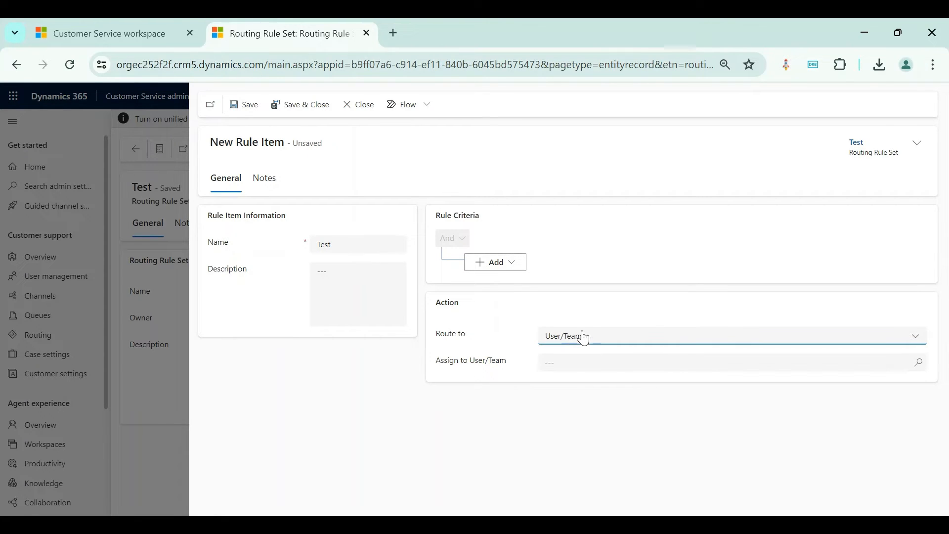
left_click(568, 364)
left_click(510, 370)
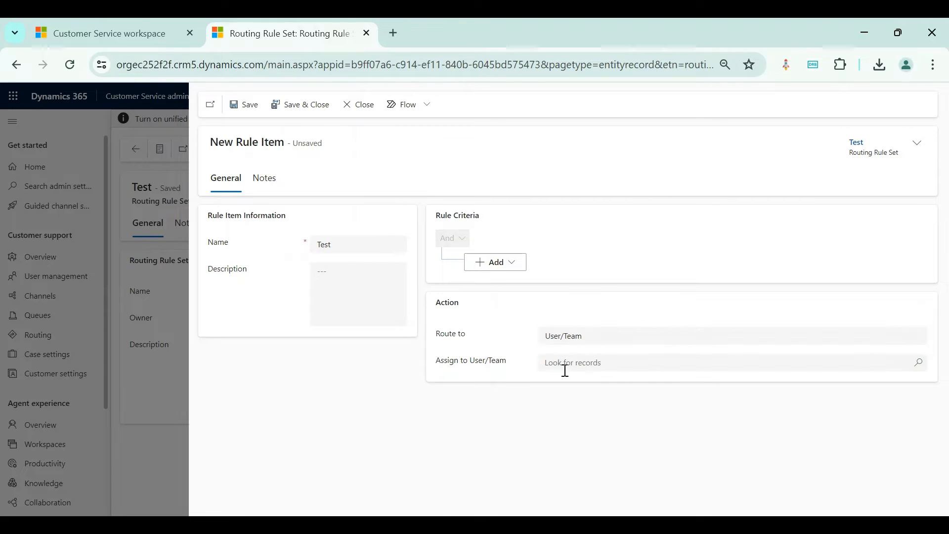
Step: Discard the unsaved rule item and reopen the Route Cases rule set from the list
left_click(370, 112)
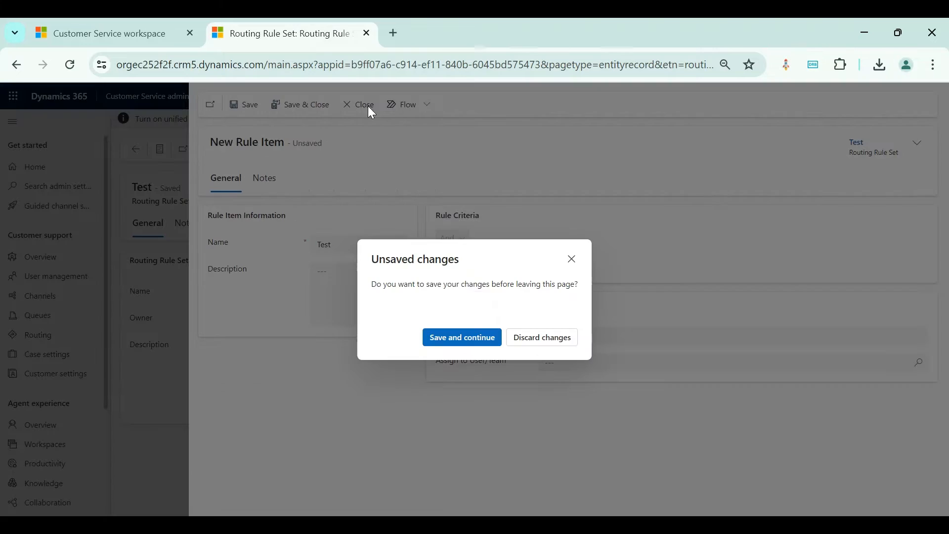
left_click(520, 341)
left_click(135, 146)
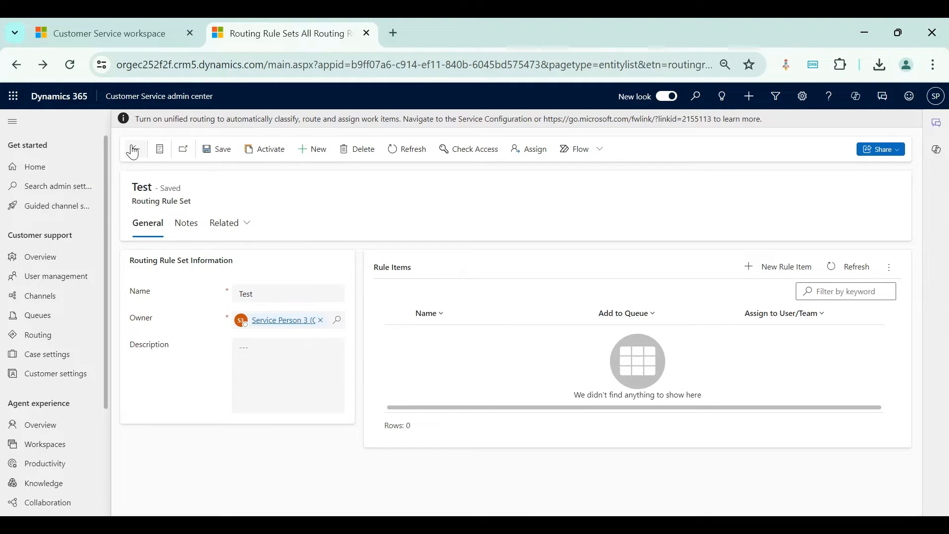
left_click(173, 221)
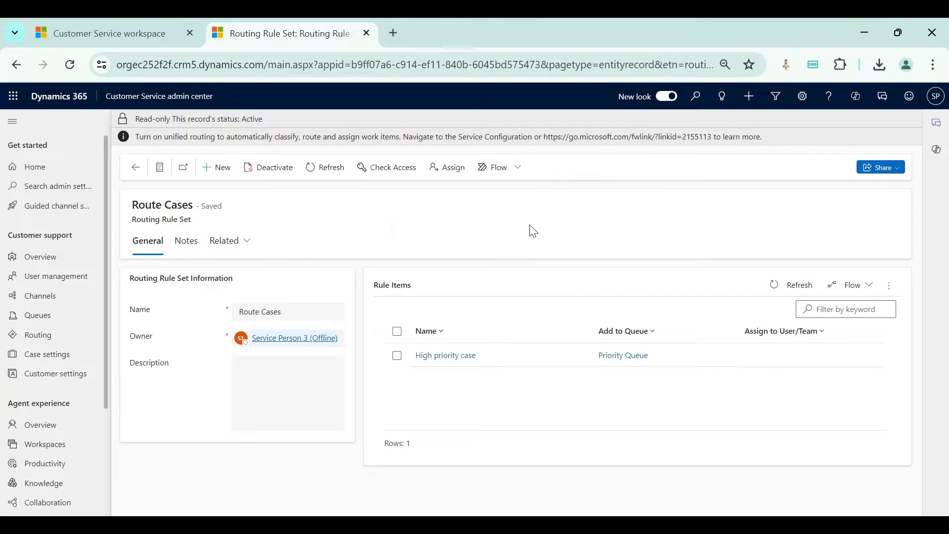
Step: Examine the Phone call to Case rule in the automatic record creation and update rules of the case settings
left_click(54, 360)
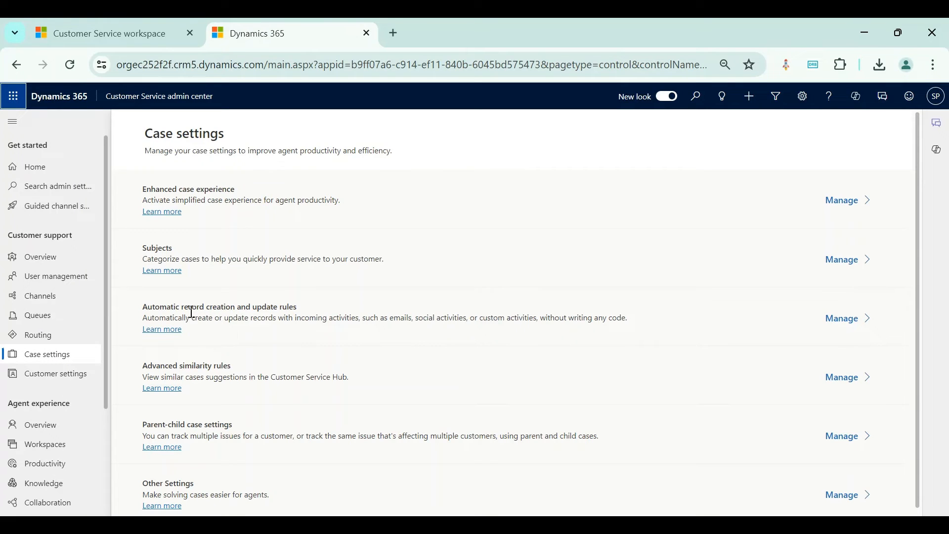
left_click(845, 319)
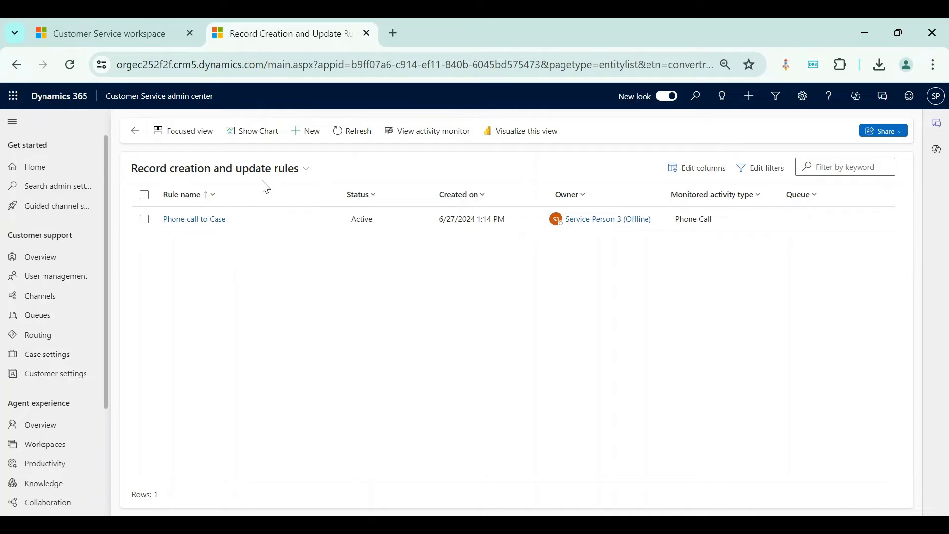
left_click(214, 220)
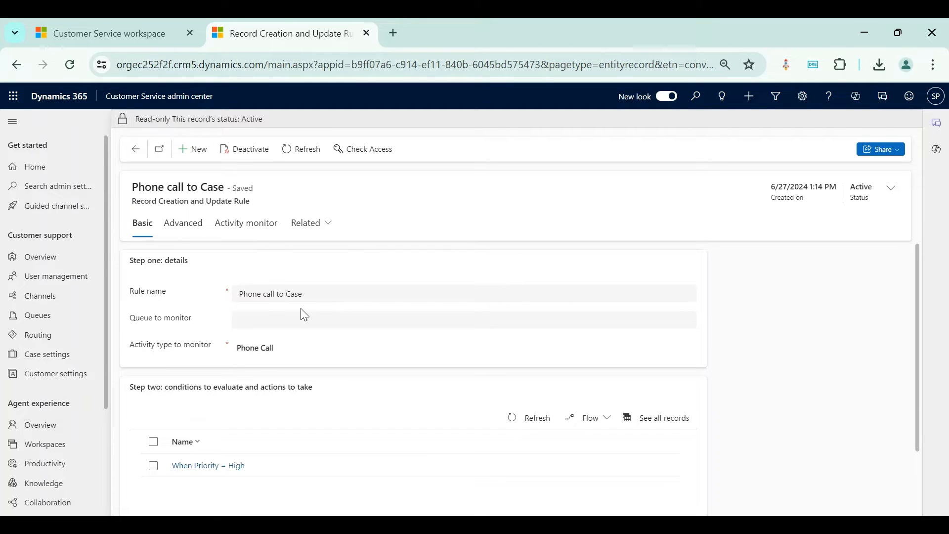
scroll(274, 350, "down", 2)
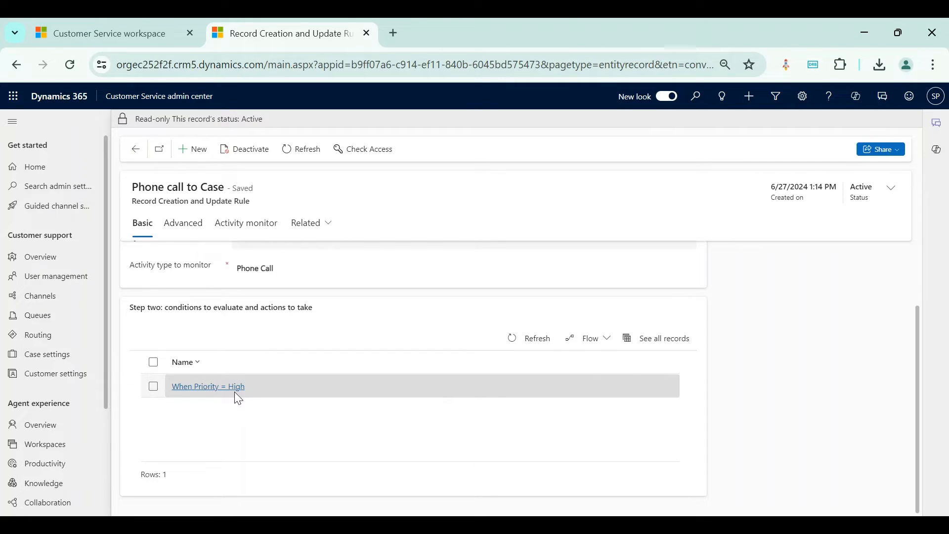
scroll(235, 392, "up", 2)
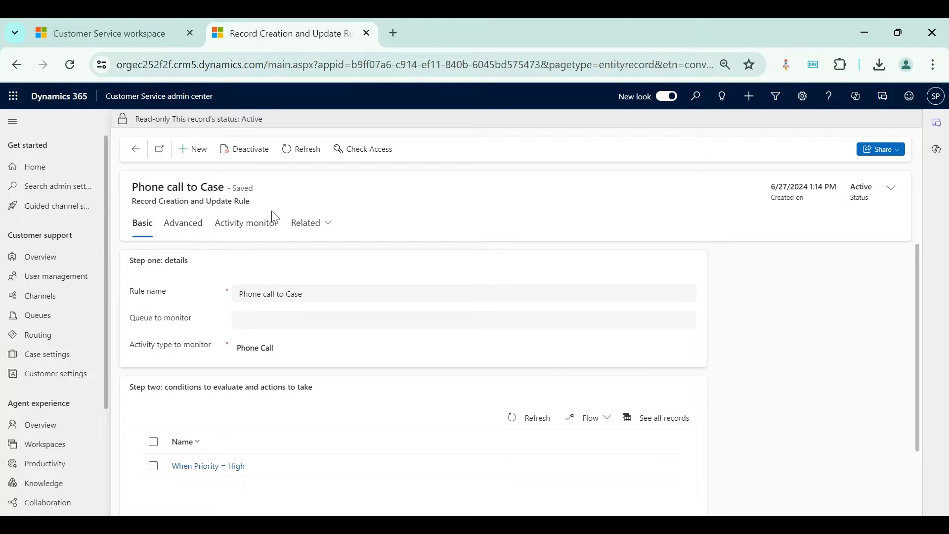
Step: Switch to Customer Service workspace and start a new case from the All Cases list
left_click(142, 43)
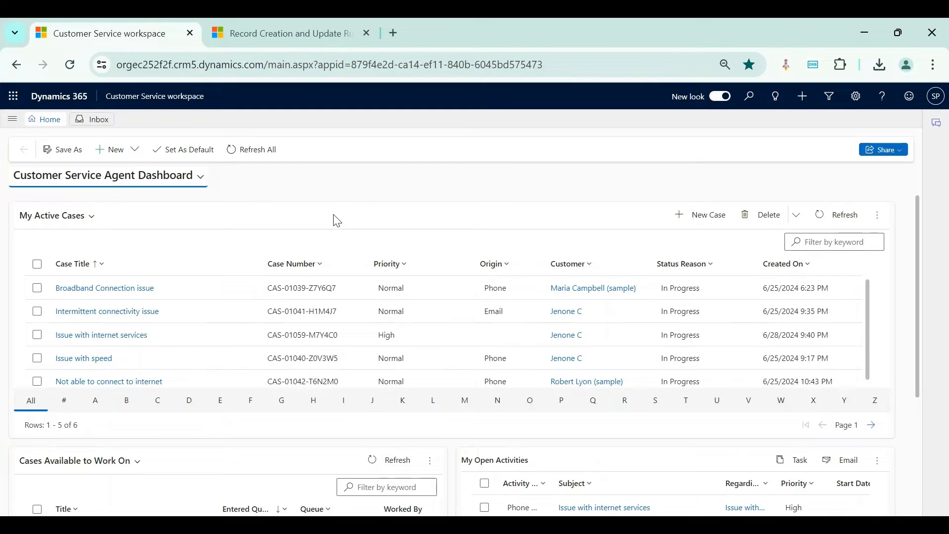
left_click(14, 121)
left_click(44, 234)
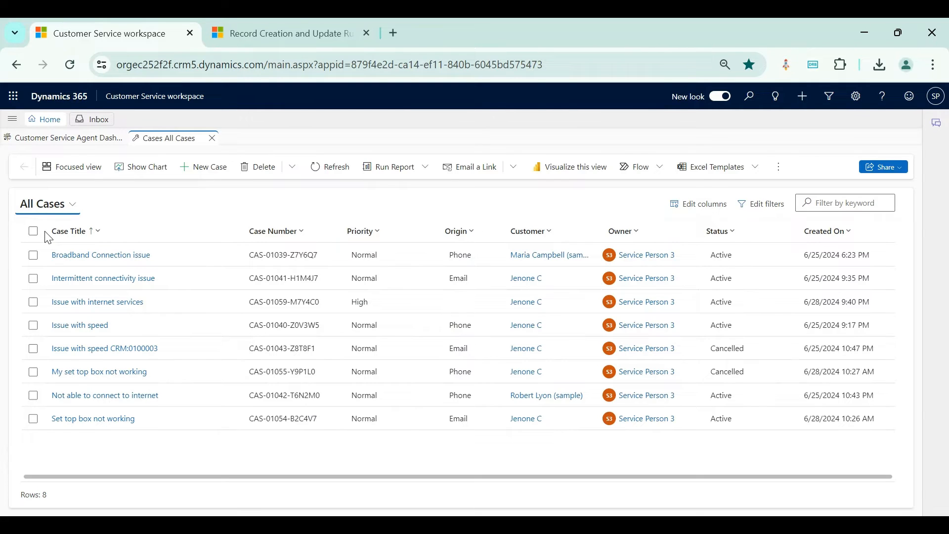
left_click(209, 168)
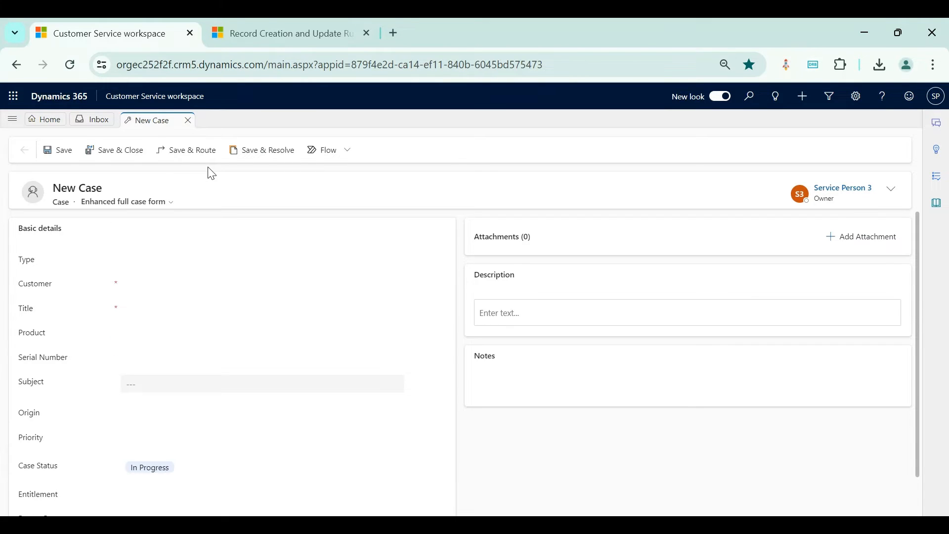
Step: Select an existing contact as the new case's customer and set the title to "Internet not working"
left_click(154, 288)
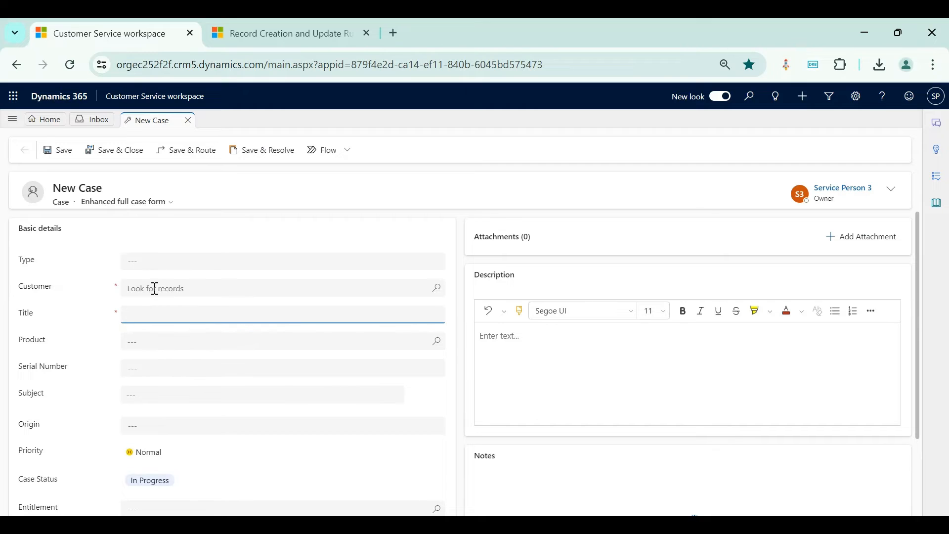
left_click(164, 341)
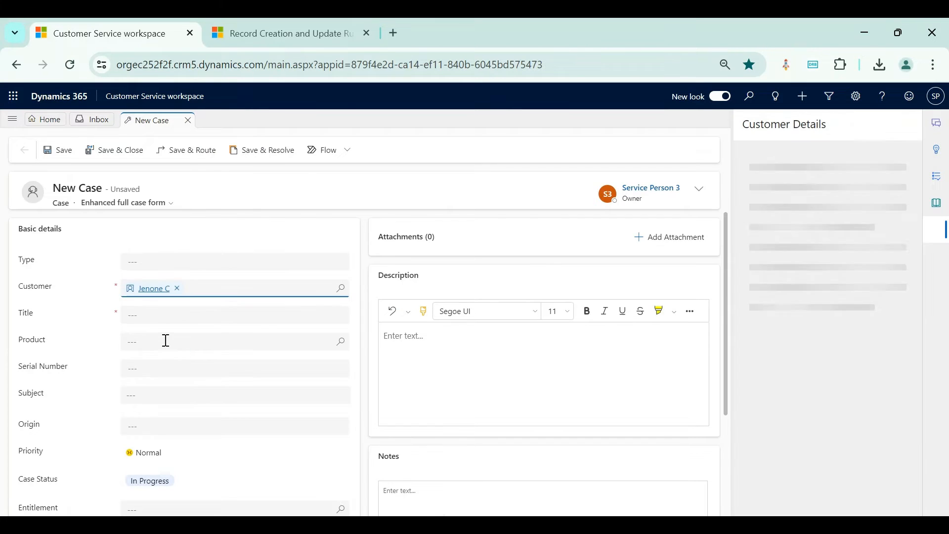
left_click(154, 318)
type("Br")
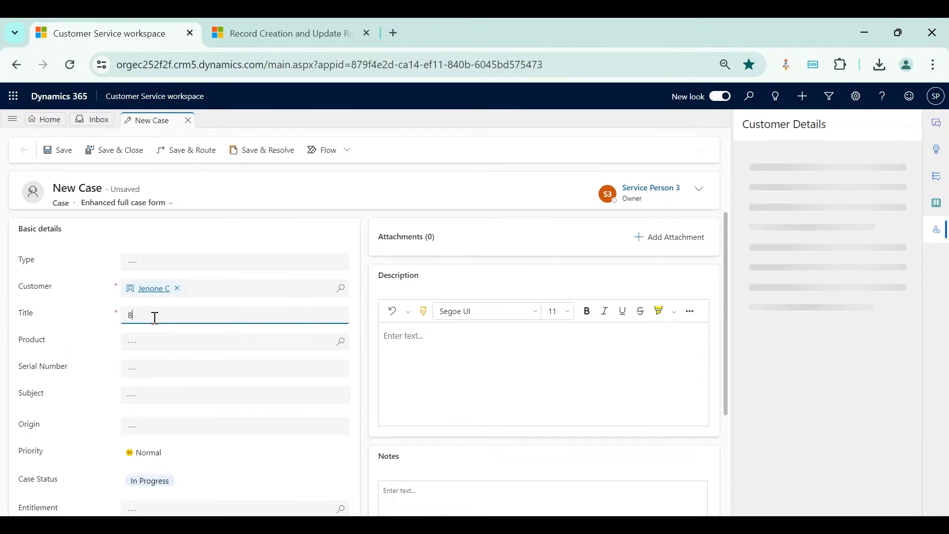
key("BackSpace")
key("BackSpace")
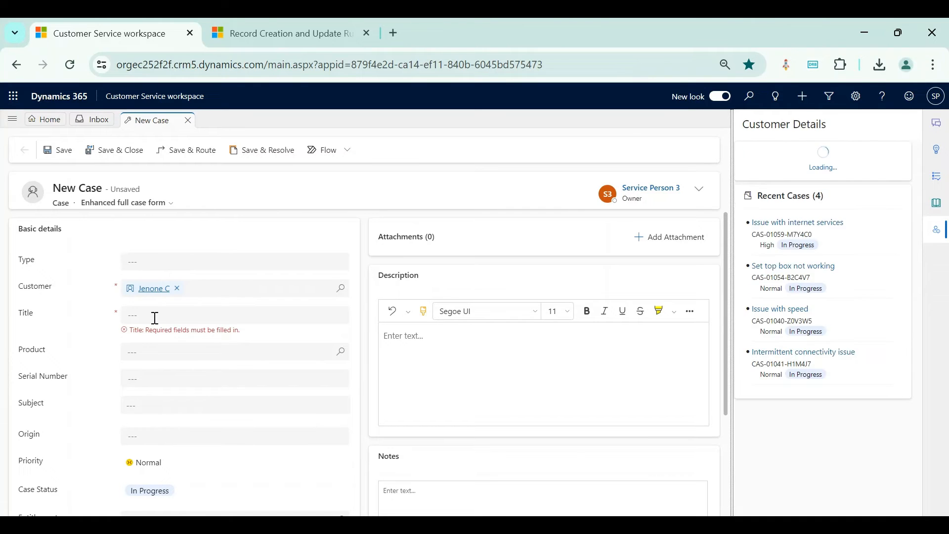
left_click(154, 318)
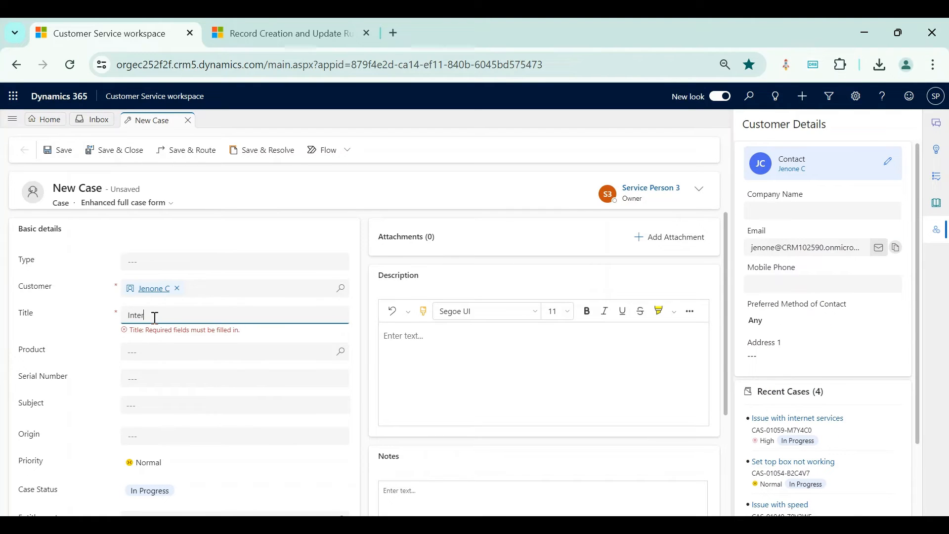
type("Internet not working")
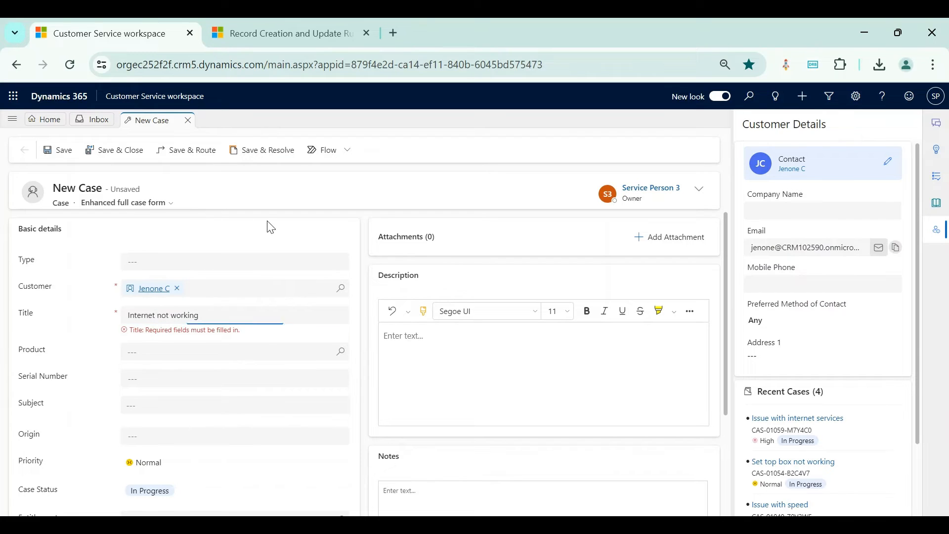
Step: Set the new case's priority to High, save the case and collapse the customer details
left_click(271, 227)
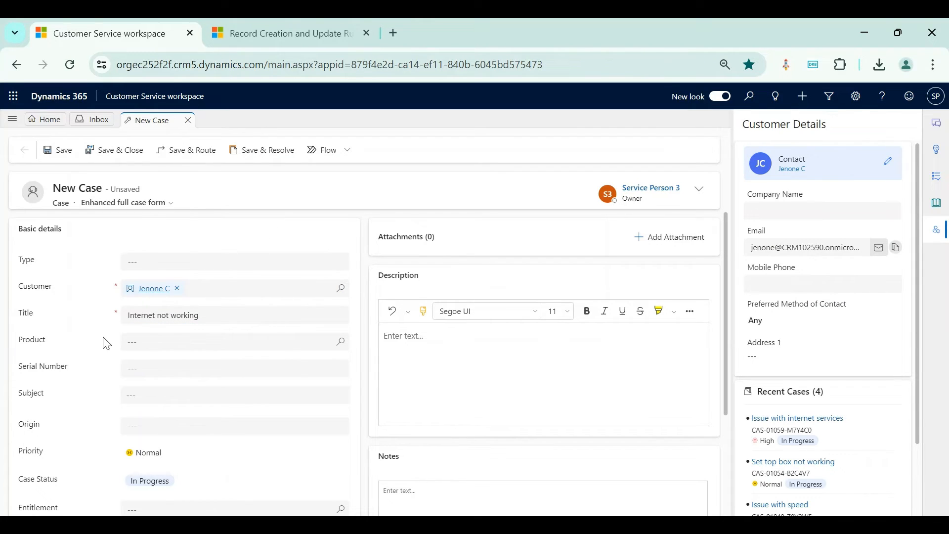
left_click(230, 395)
scroll(277, 448, "down", 1)
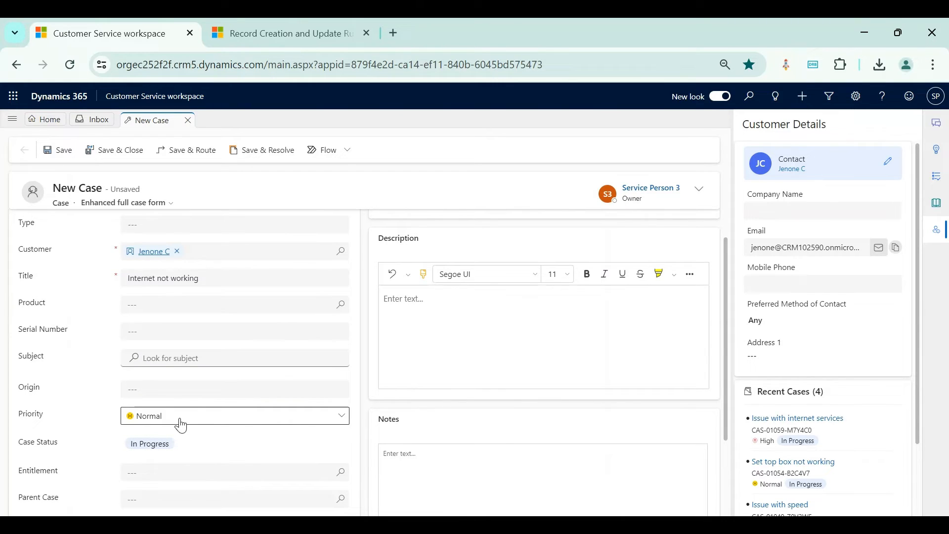
left_click(180, 424)
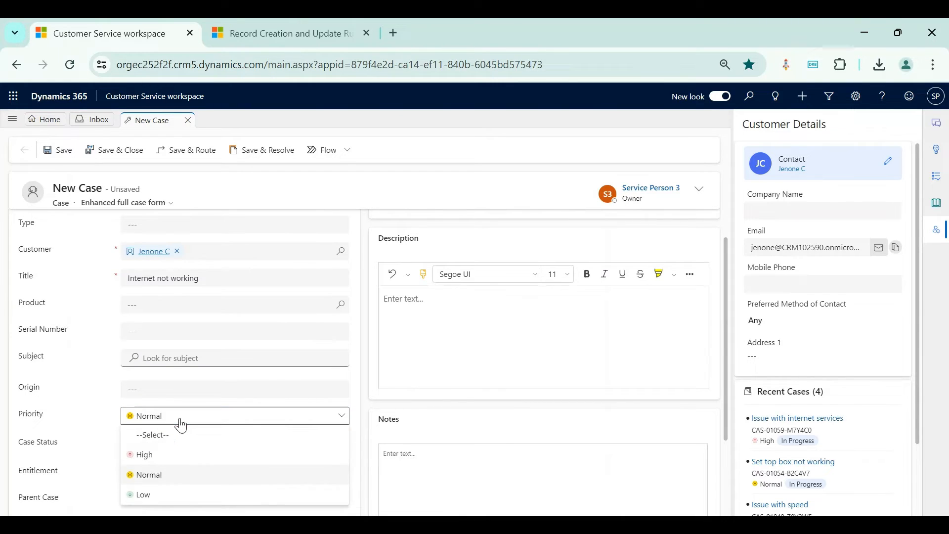
left_click(173, 456)
left_click(61, 149)
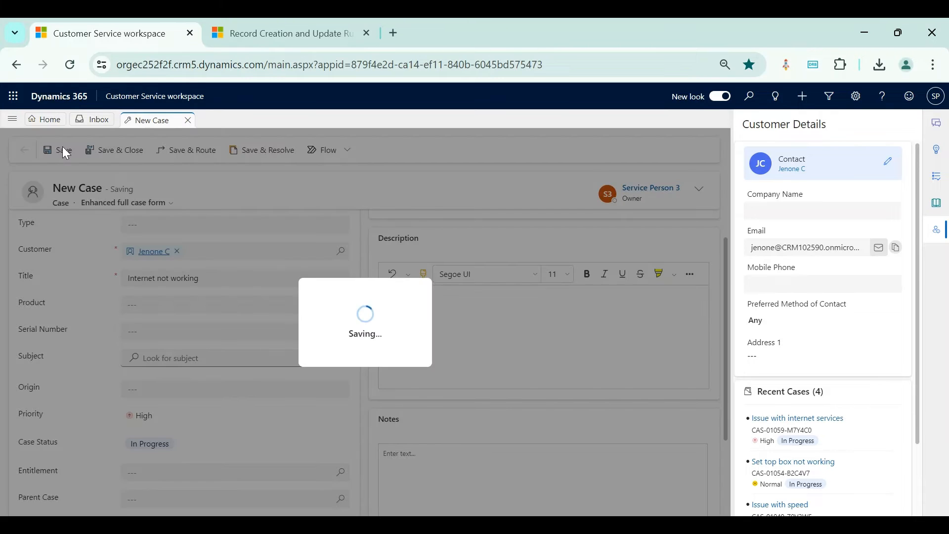
left_click(936, 230)
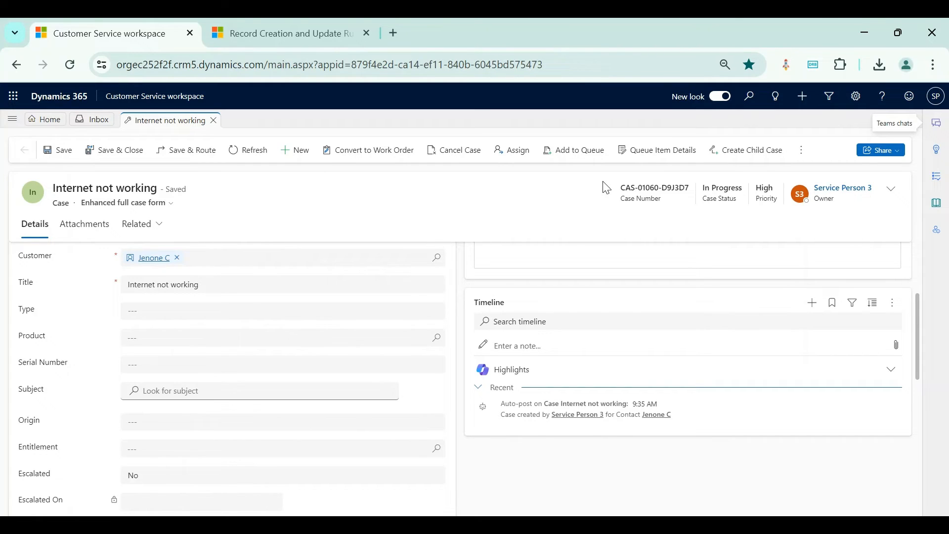
Step: Check the queue item details of the saved "Internet not working" case, refreshing the record in between
left_click(681, 151)
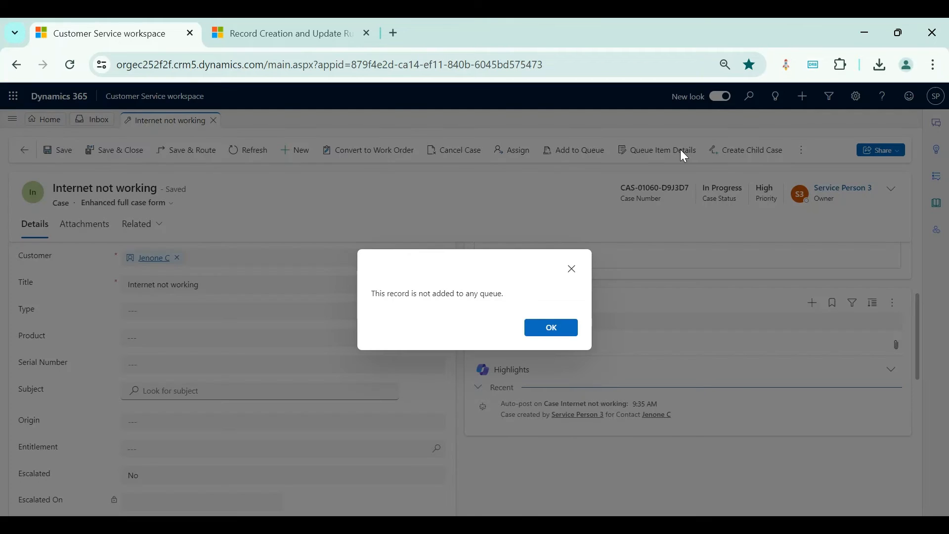
left_click(571, 269)
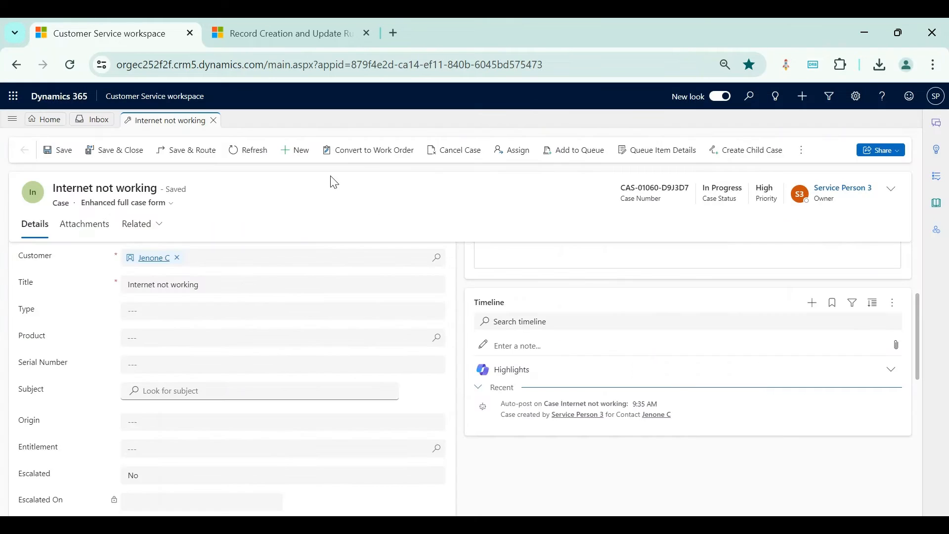
left_click(247, 159)
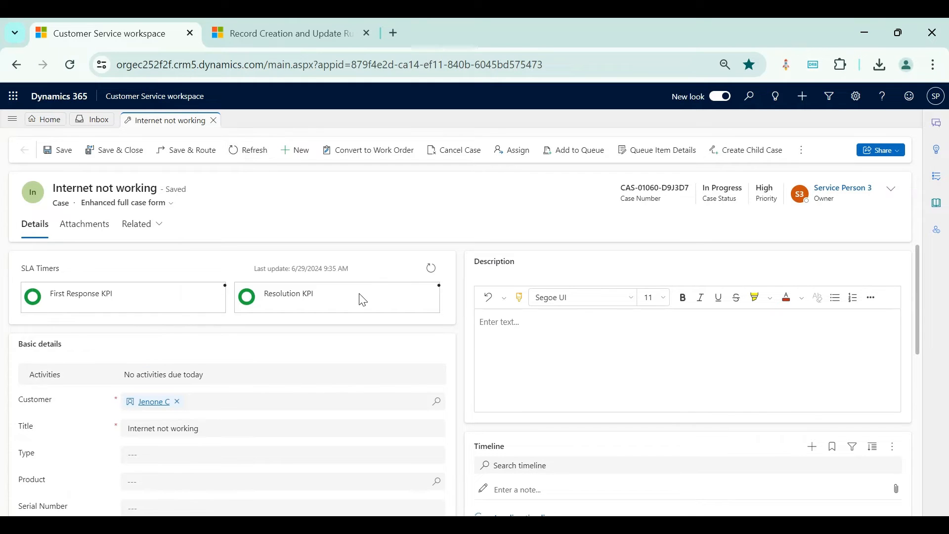
scroll(362, 299, "down", 5)
scroll(363, 300, "down", 3)
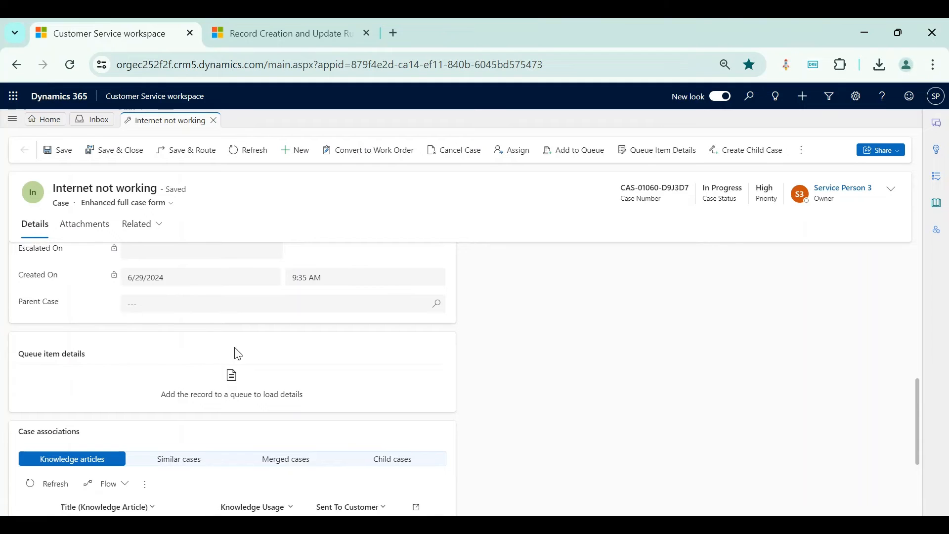
scroll(236, 389, "up", 10)
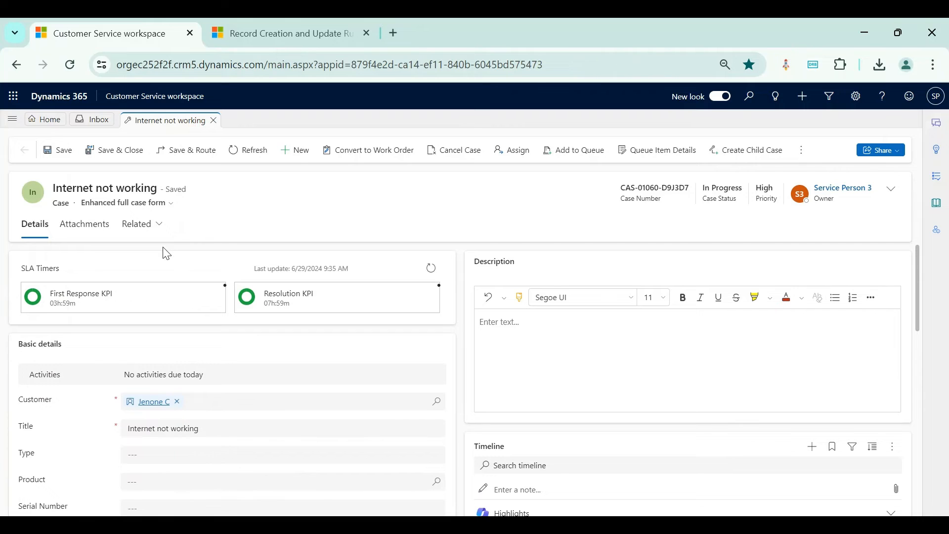
Step: Go from the home session to the My Activities list and start a new phone call
left_click(45, 120)
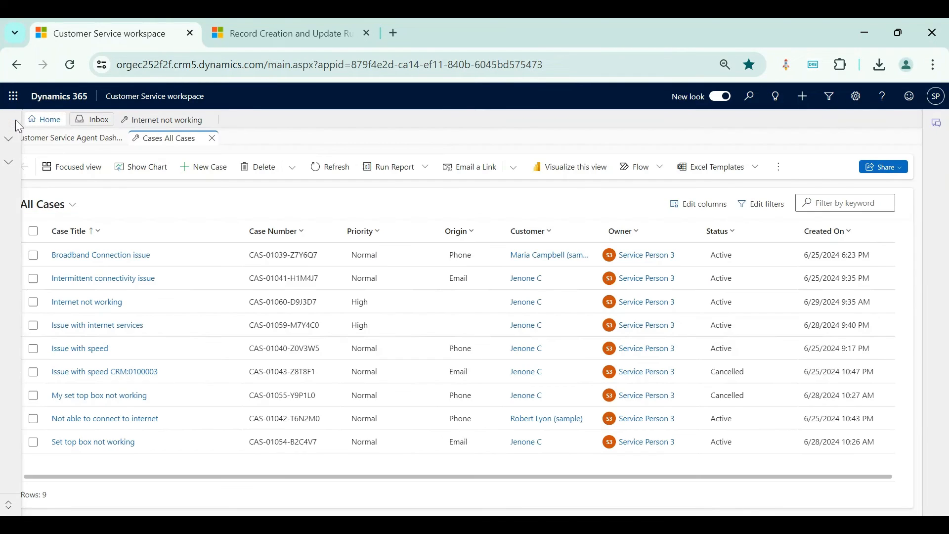
left_click(13, 119)
left_click(51, 280)
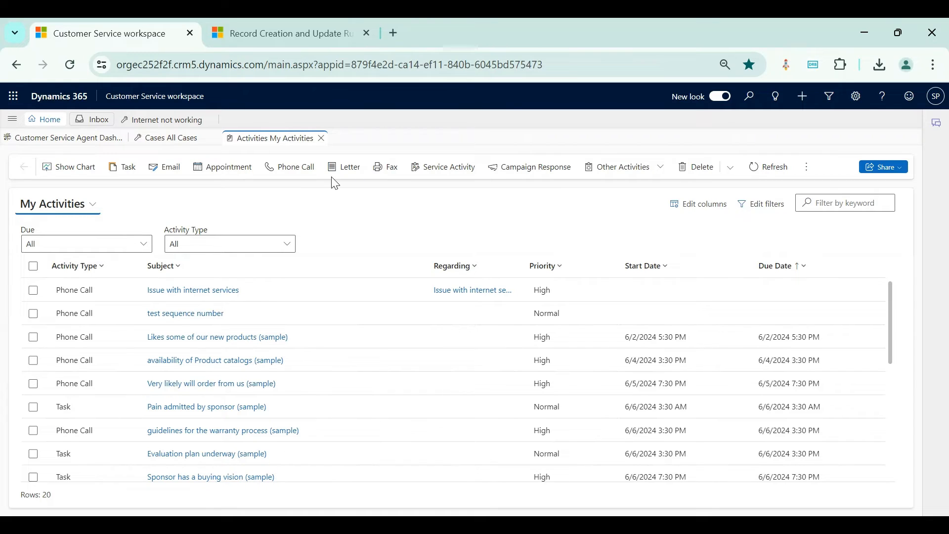
left_click(297, 171)
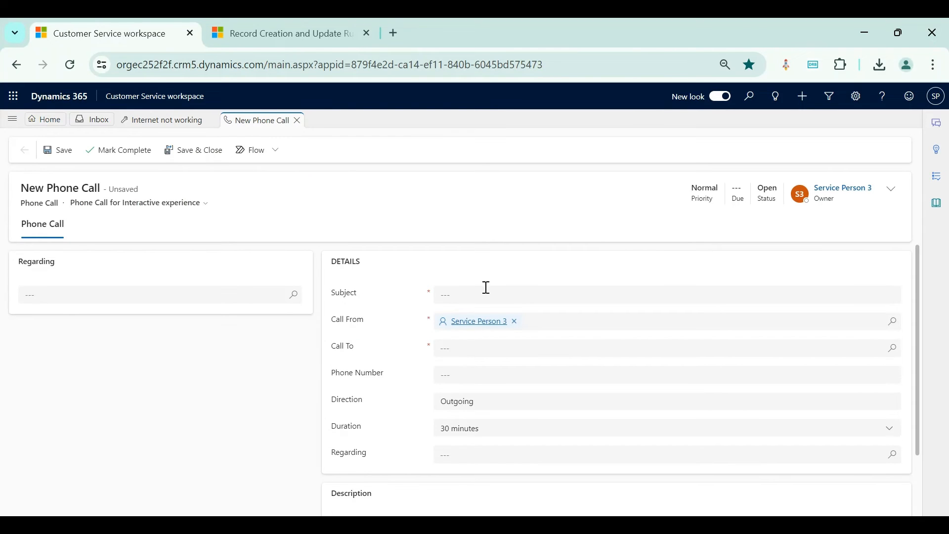
Step: Enter "Broadband Issue" as the phone call's subject and set its direction to Incoming
left_click(485, 293)
type("Bron")
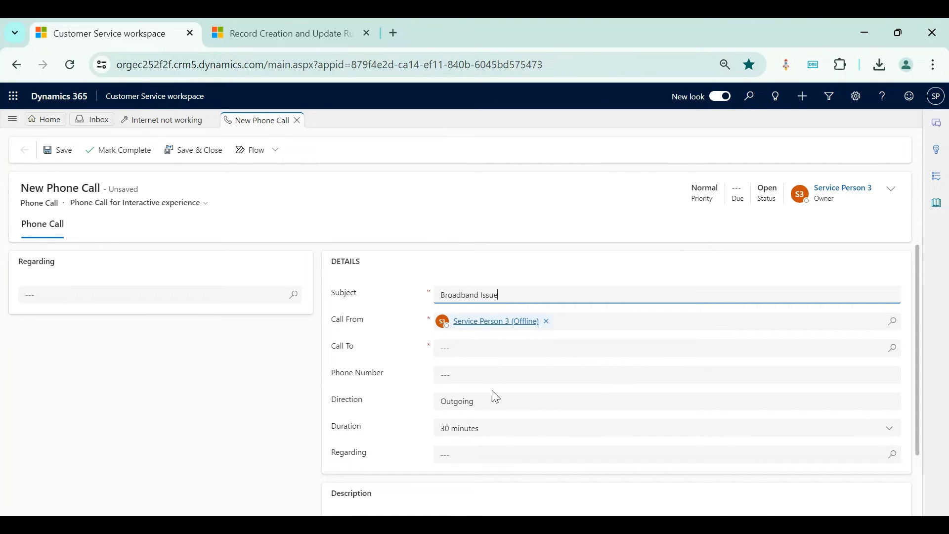
left_click(492, 405)
left_click(491, 428)
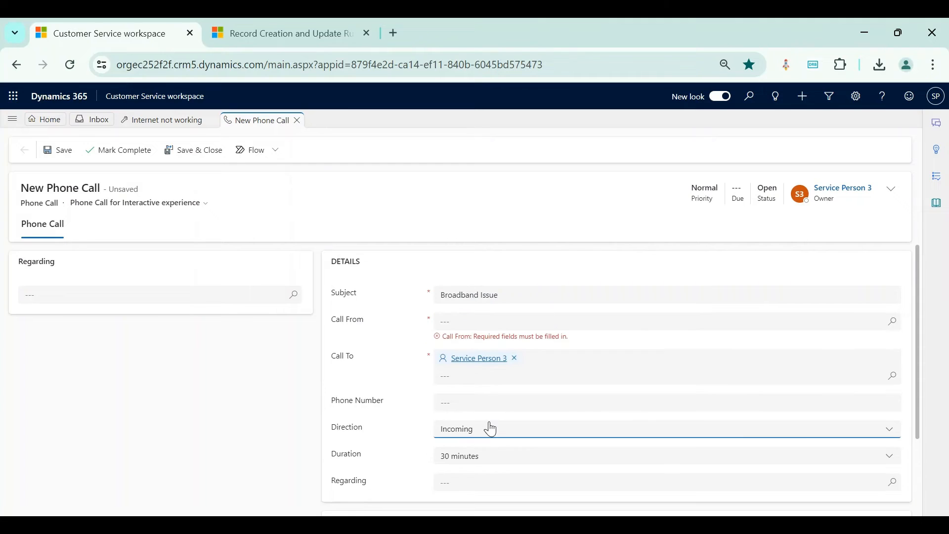
Step: Select the existing customer contact as both the caller and the regarding record of the phone call
left_click(460, 319)
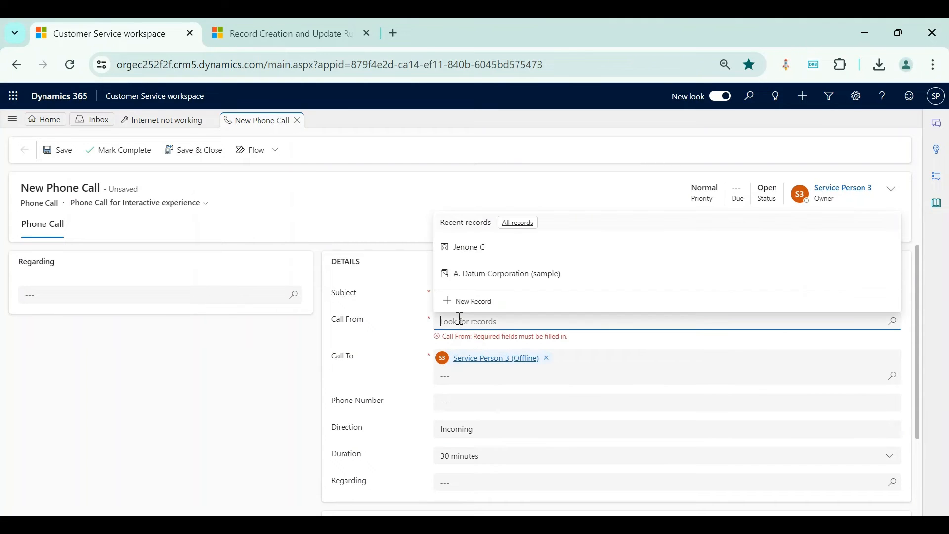
left_click(465, 251)
left_click(189, 295)
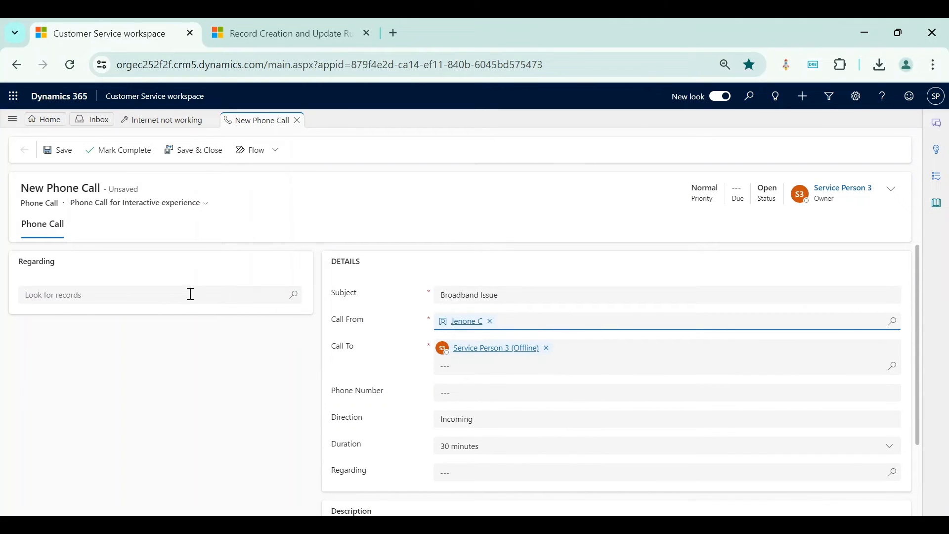
type("jenone")
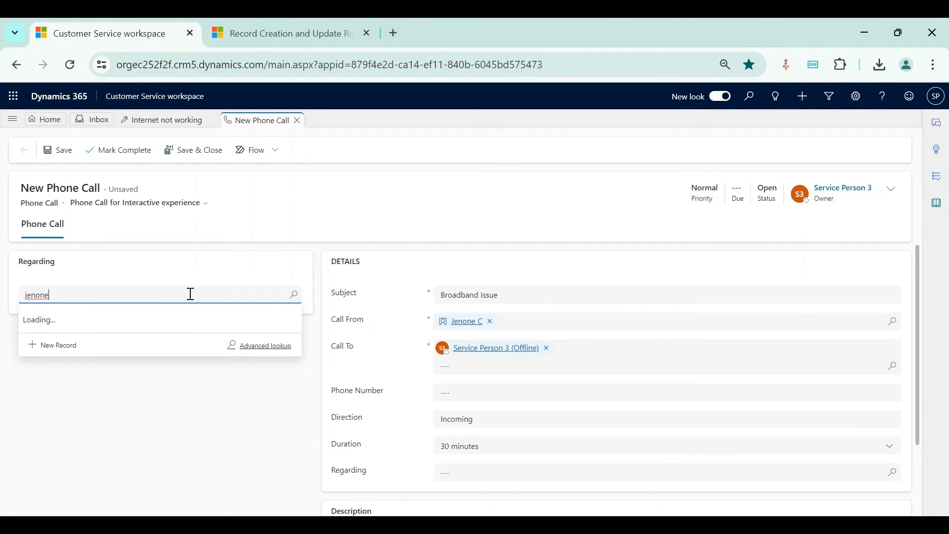
key("Return")
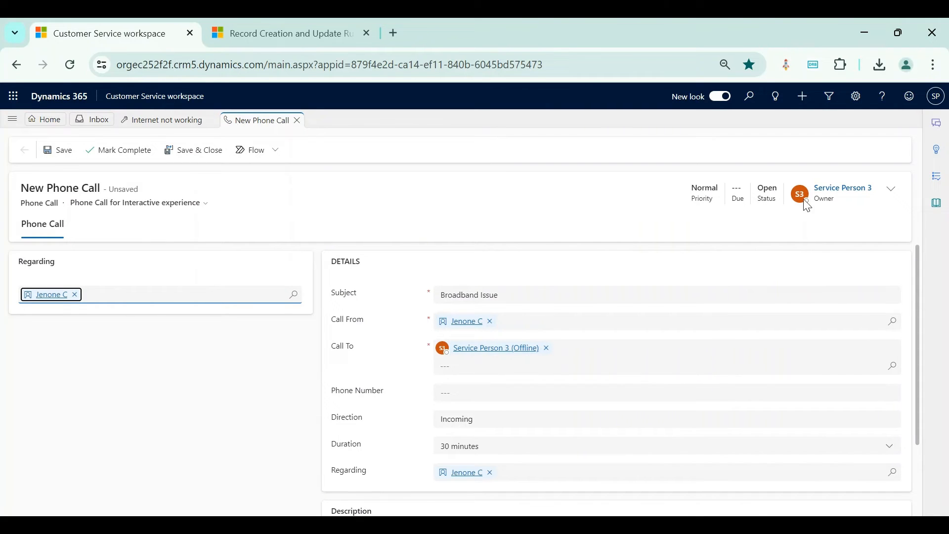
Step: Set the phone call's priority to High and save the phone call
left_click(892, 189)
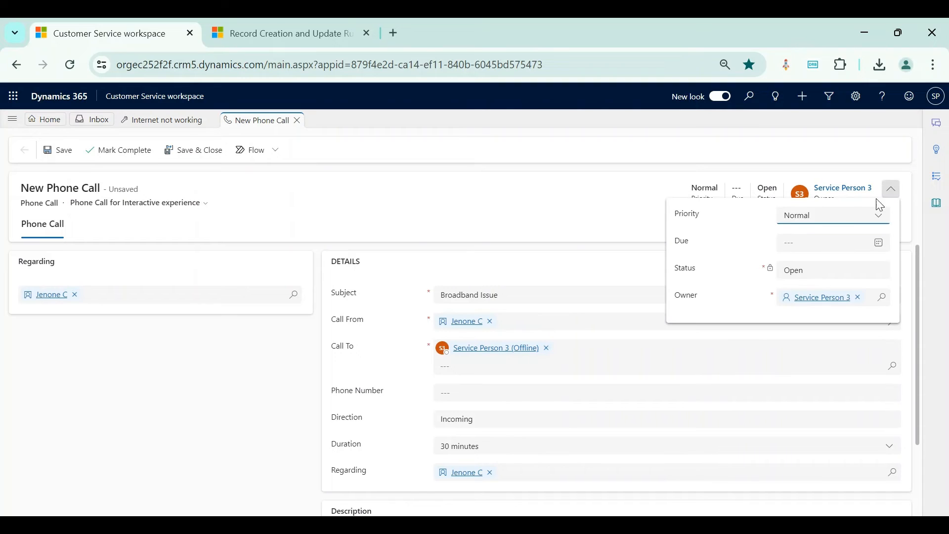
left_click(845, 216)
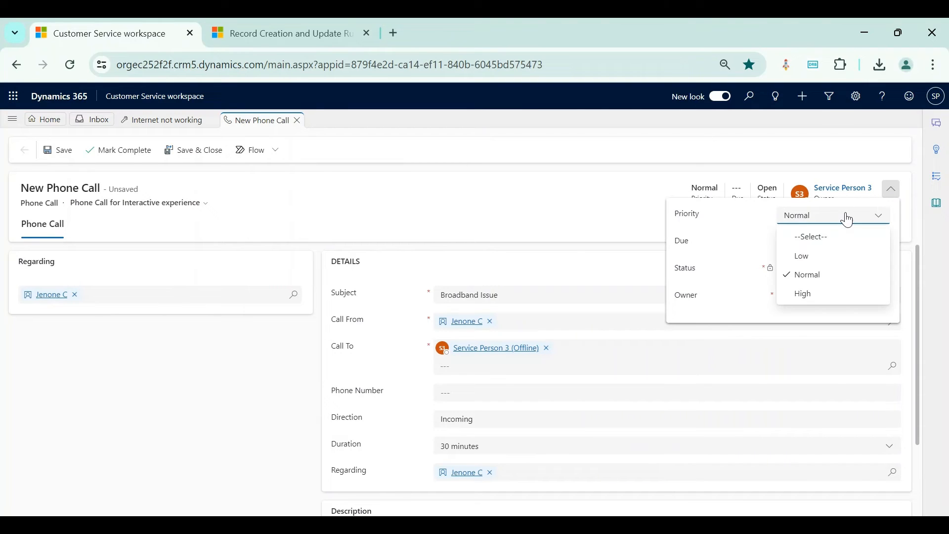
left_click(818, 295)
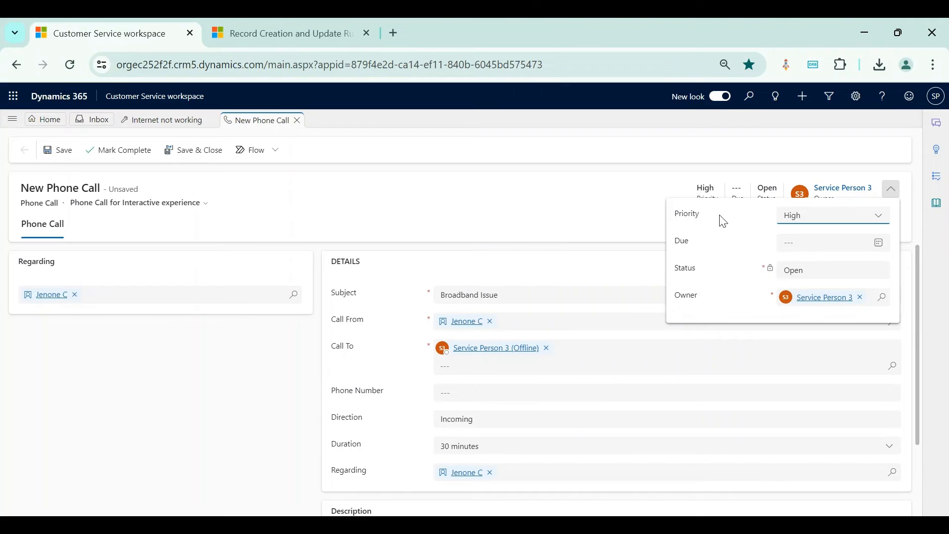
left_click(60, 154)
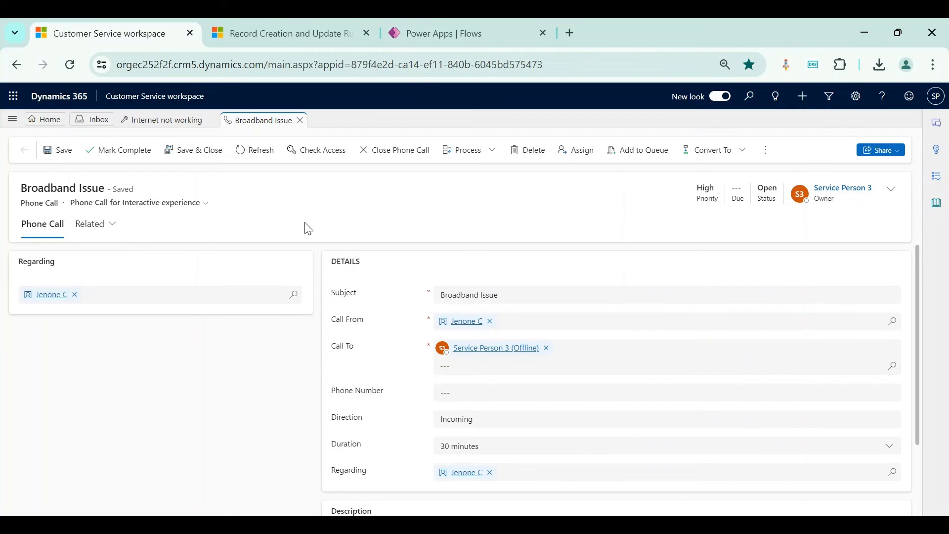
Step: Refresh the phone call and open its regarding case to examine the SLA timers, timeline and queue item details
left_click(256, 150)
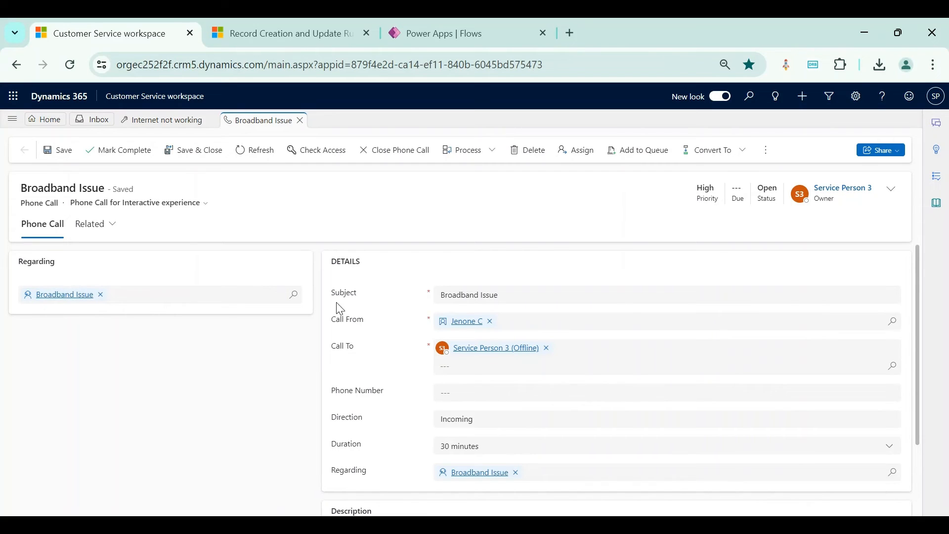
left_click(47, 294)
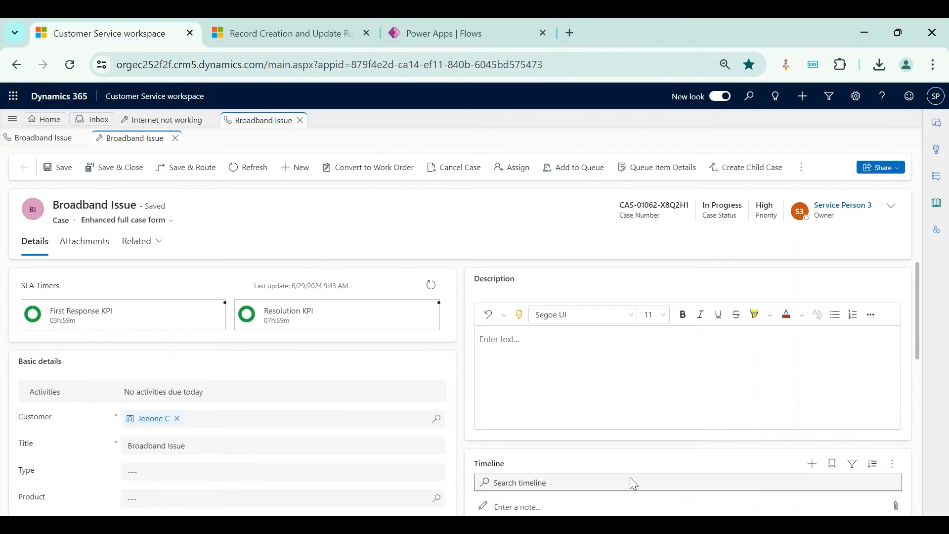
scroll(629, 477, "down", 2)
scroll(633, 484, "down", 1)
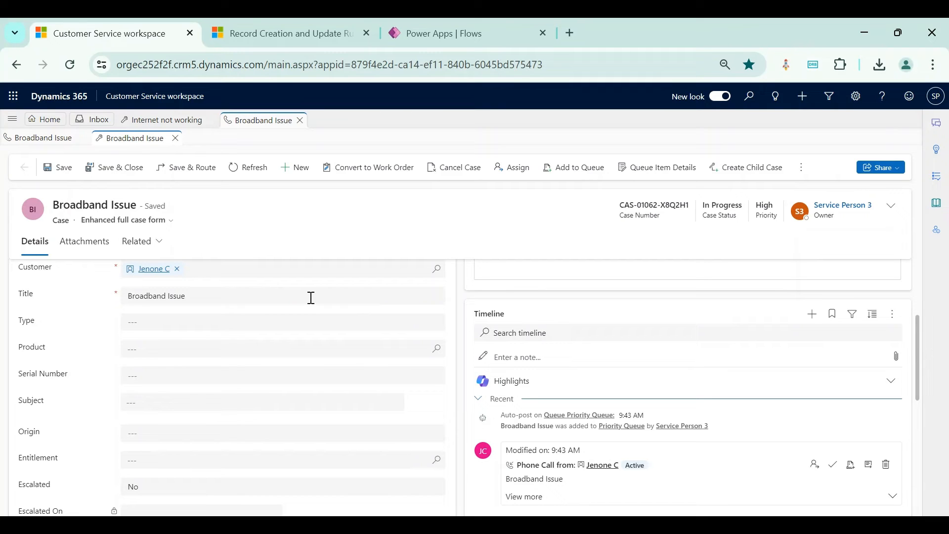
scroll(311, 298, "up", 3)
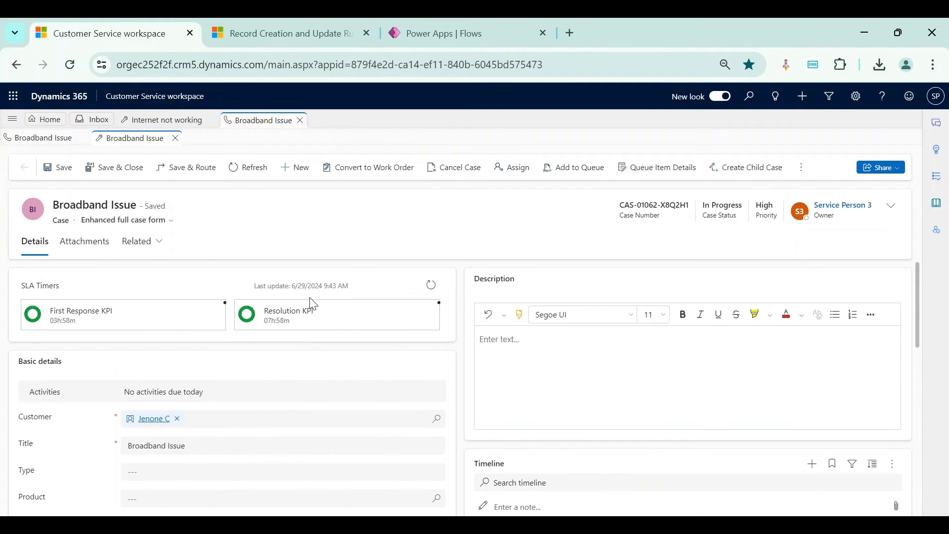
scroll(413, 430, "down", 8)
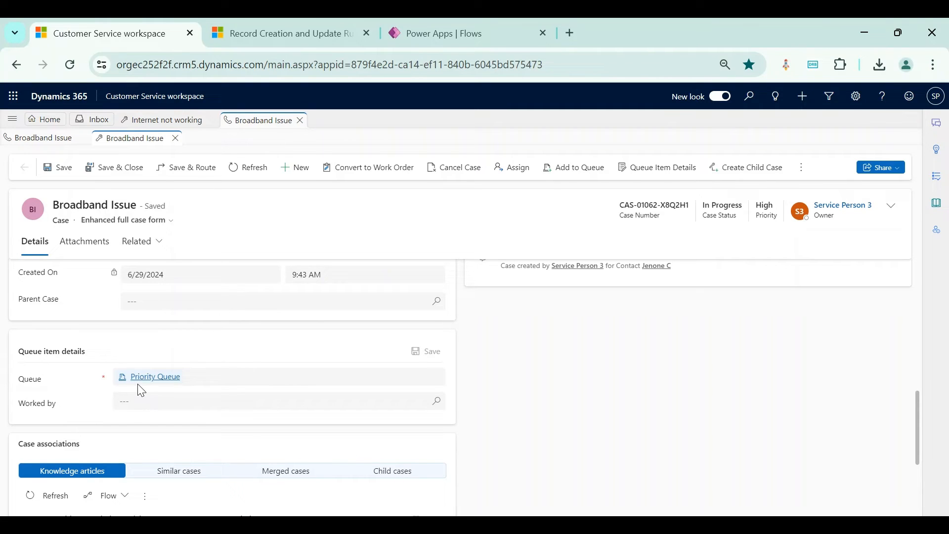
Step: View the queue item record of the Broadband Issue case, then close it and return to the case
left_click(657, 171)
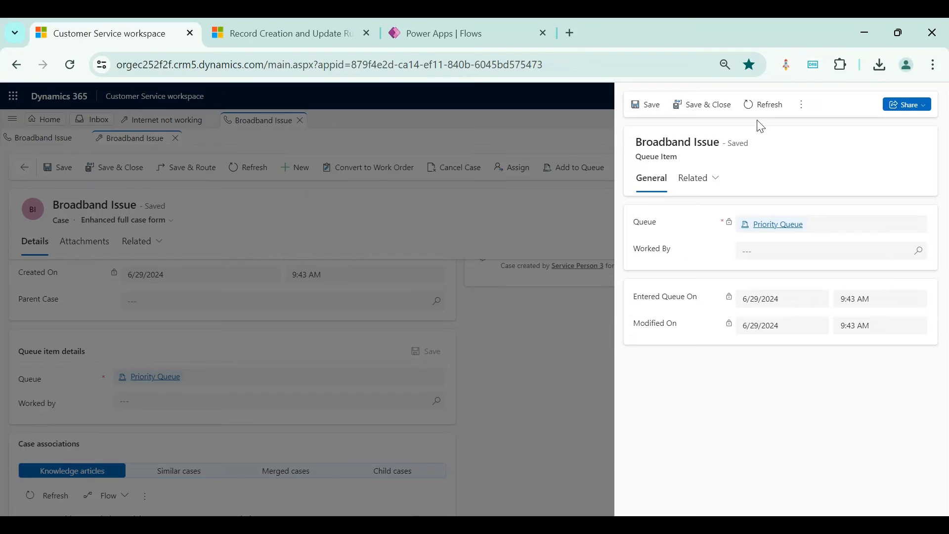
left_click(801, 107)
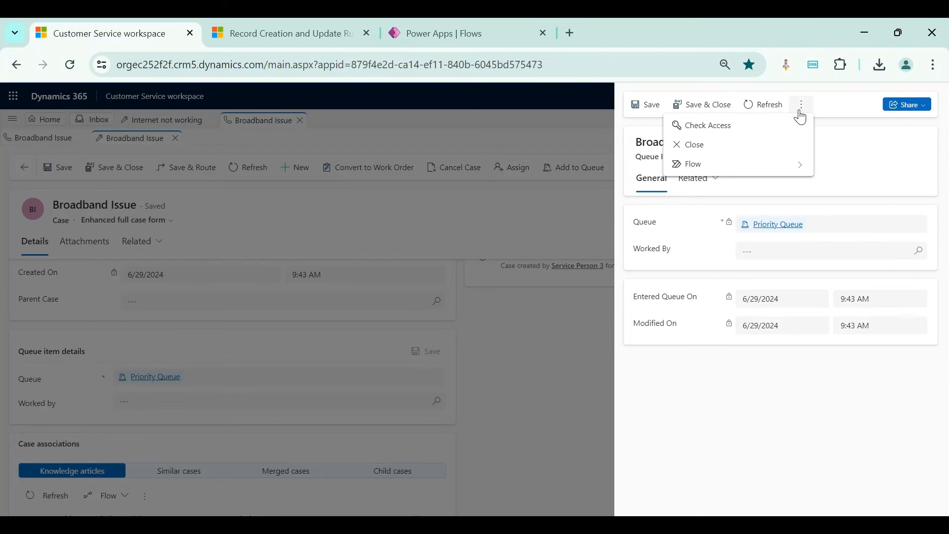
left_click(752, 145)
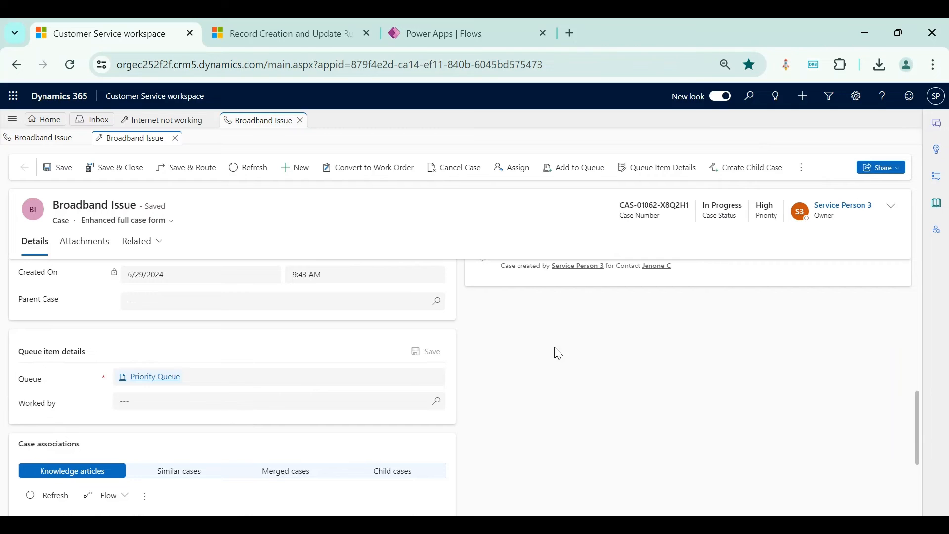
scroll(554, 352, "up", 10)
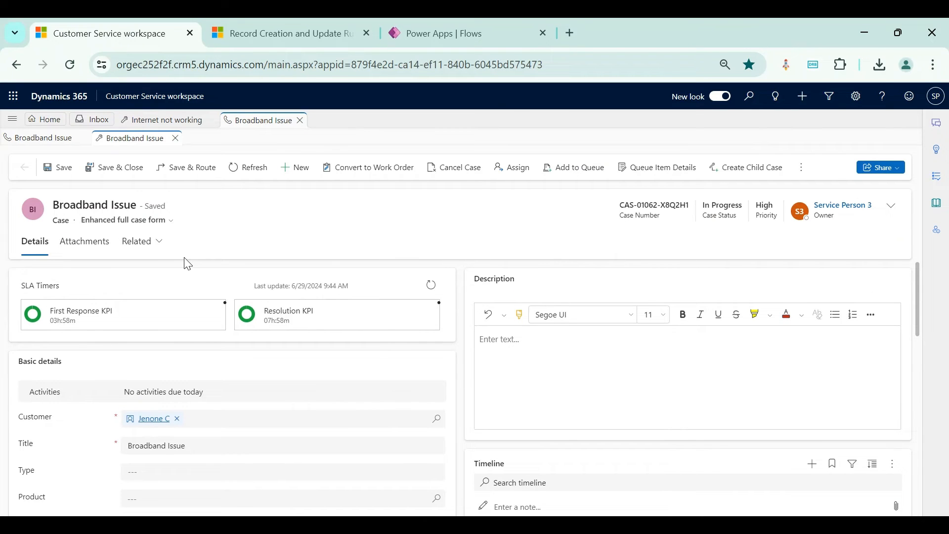
Step: Return to the "Internet not working" case and check its queue item details section
left_click(184, 127)
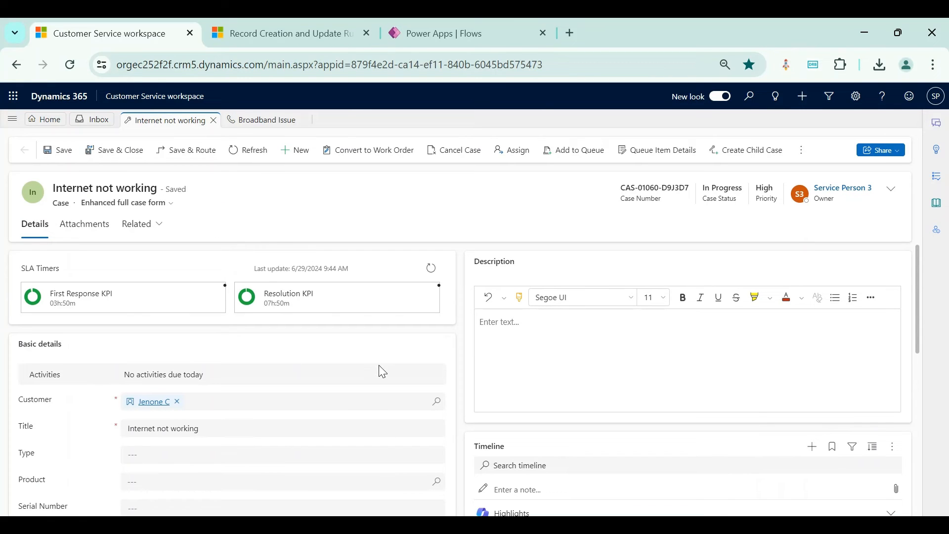
scroll(394, 340, "down", 10)
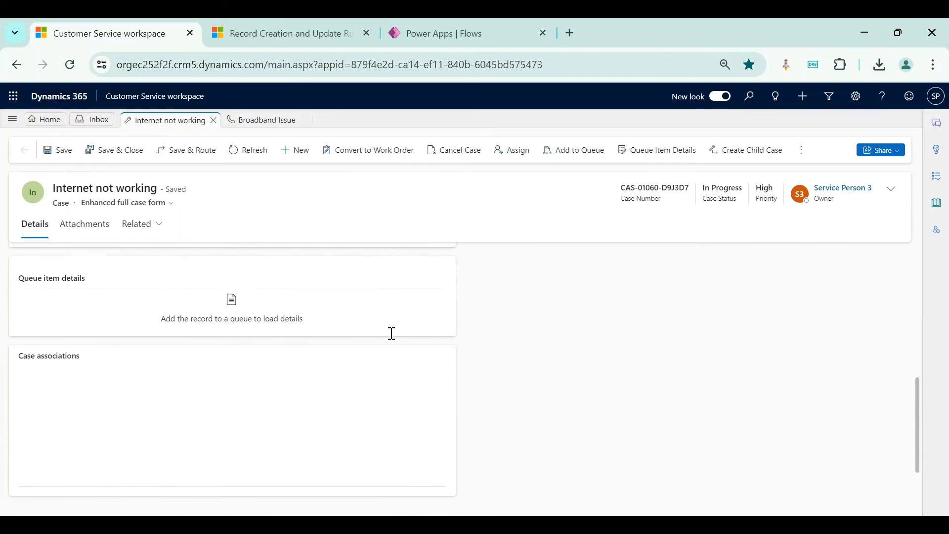
scroll(246, 280, "down", 2)
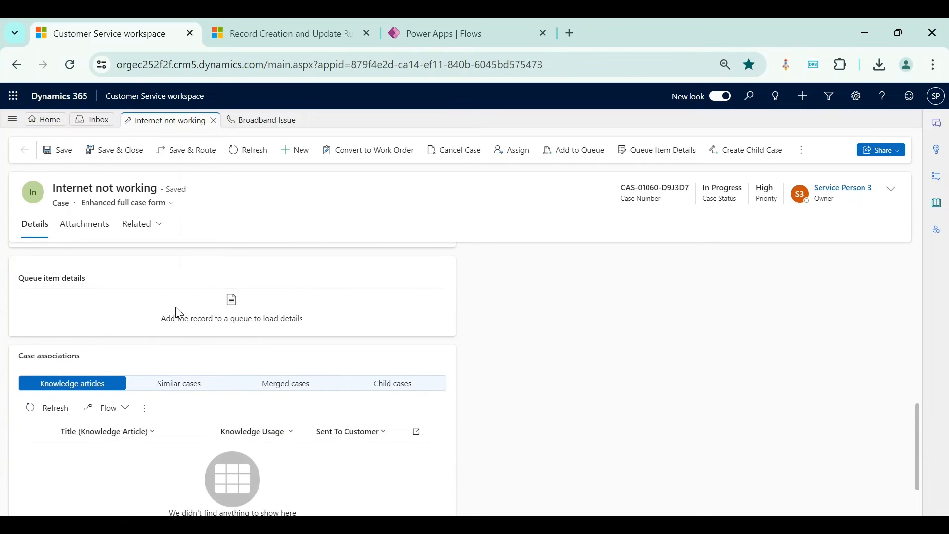
Step: Save and route the "Internet not working" case using the active routing rule set
scroll(179, 312, "up", 10)
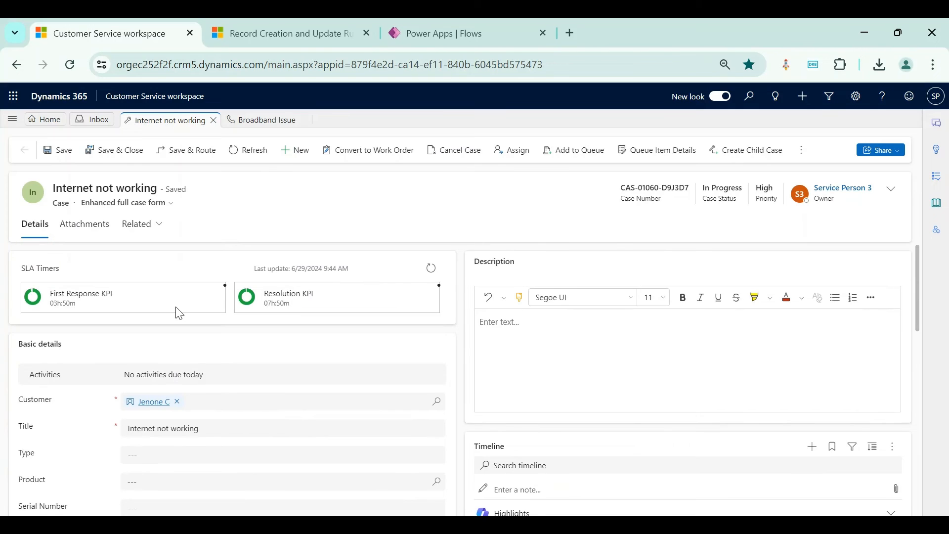
left_click(192, 153)
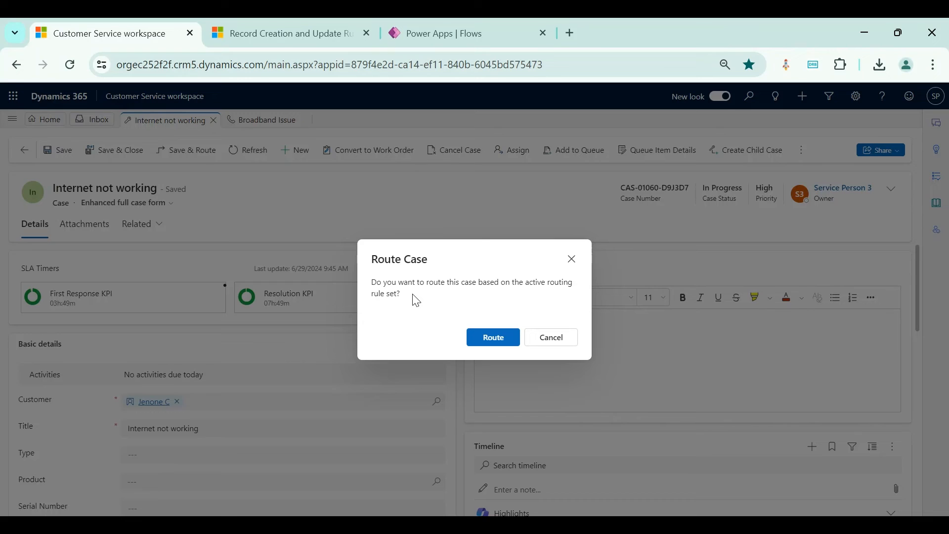
left_click(504, 340)
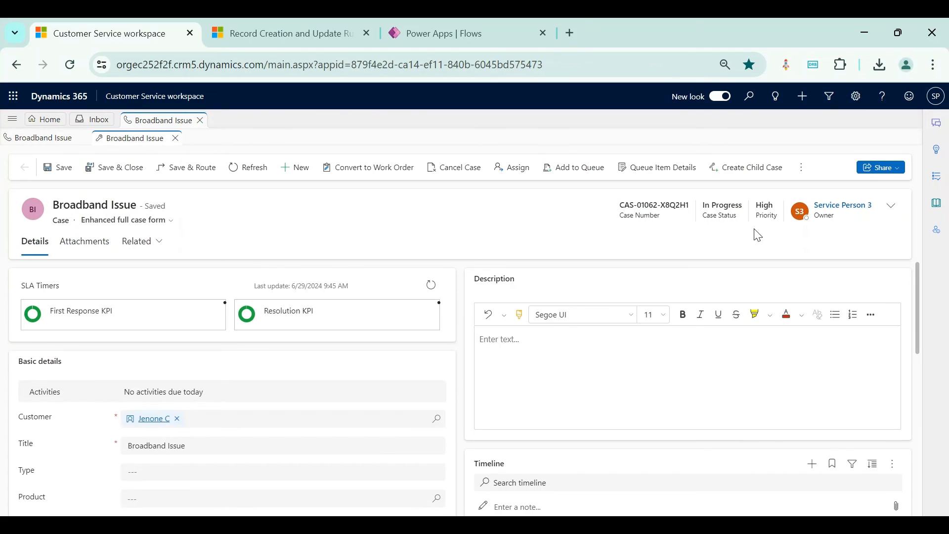
Step: Check the queue item details of the Broadband Issue case, and reopen the "Internet not working" case from All Cases to compare its queue
scroll(429, 288, "down", 8)
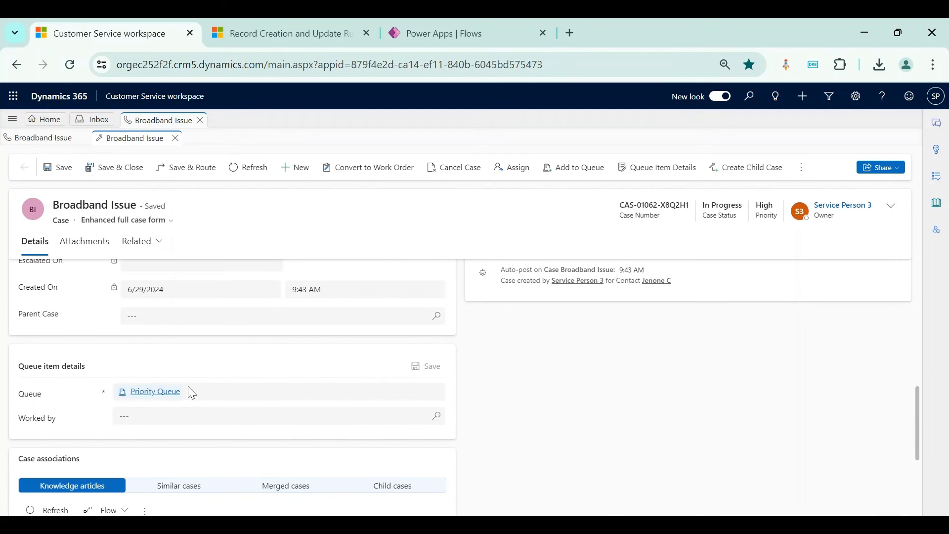
left_click(42, 124)
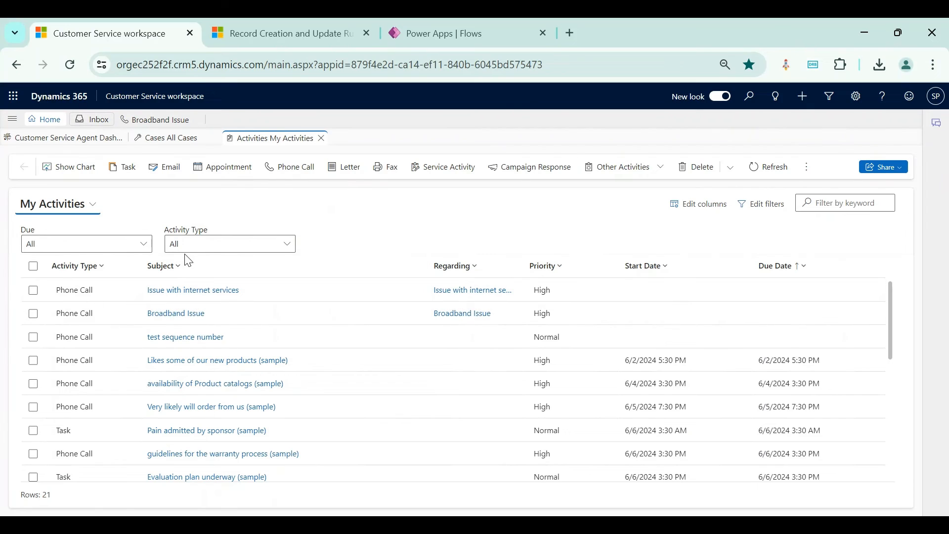
left_click(174, 139)
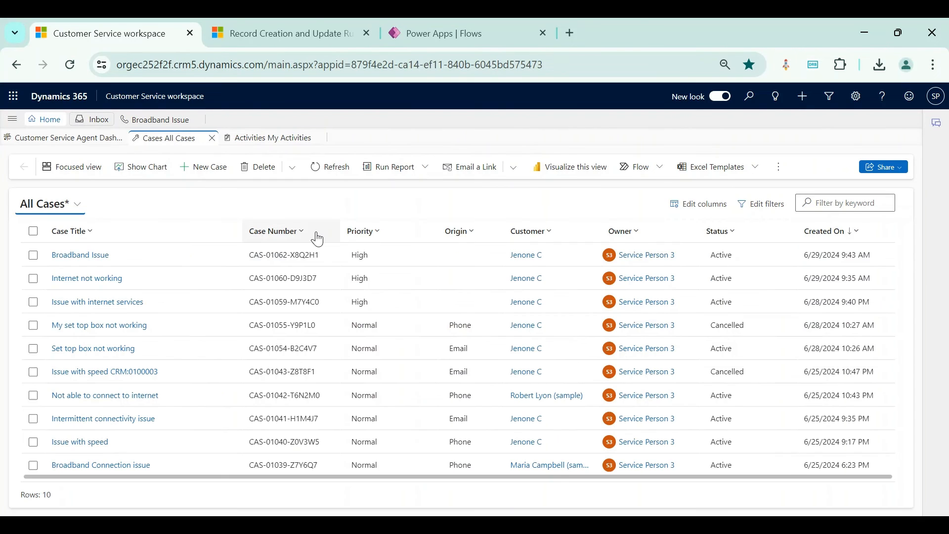
left_click(93, 280)
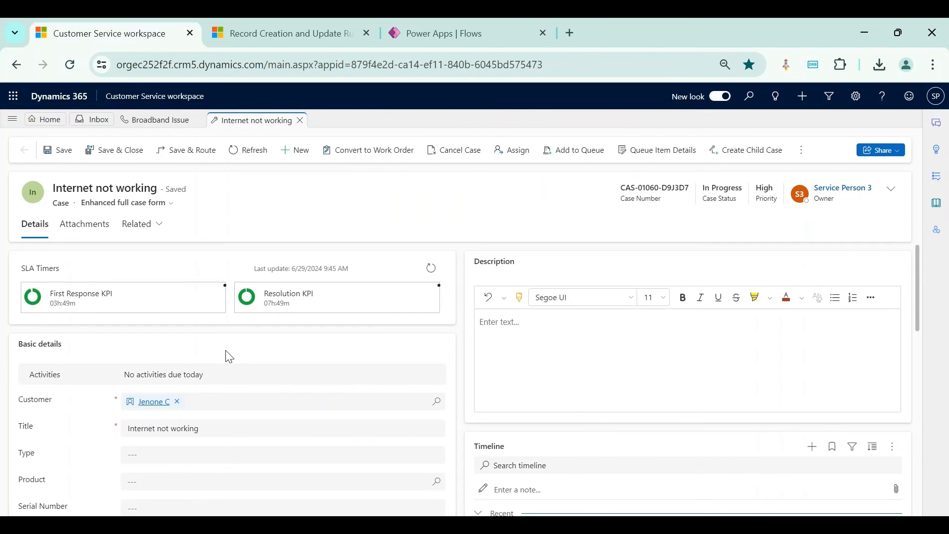
scroll(228, 356, "down", 10)
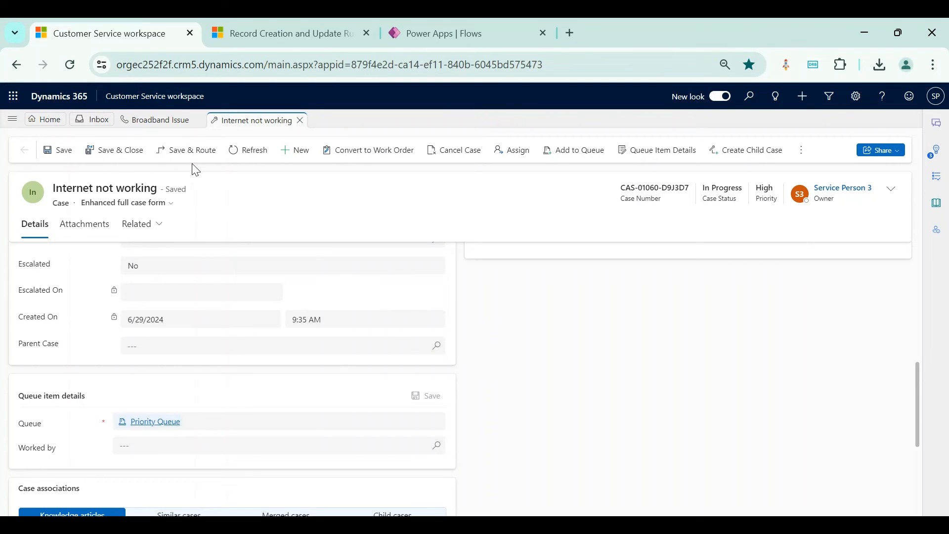
Step: Select four cases from "My set top box not working" to "Not able to connect to internet" to view the bulk routing option, and clear the selection
left_click(51, 119)
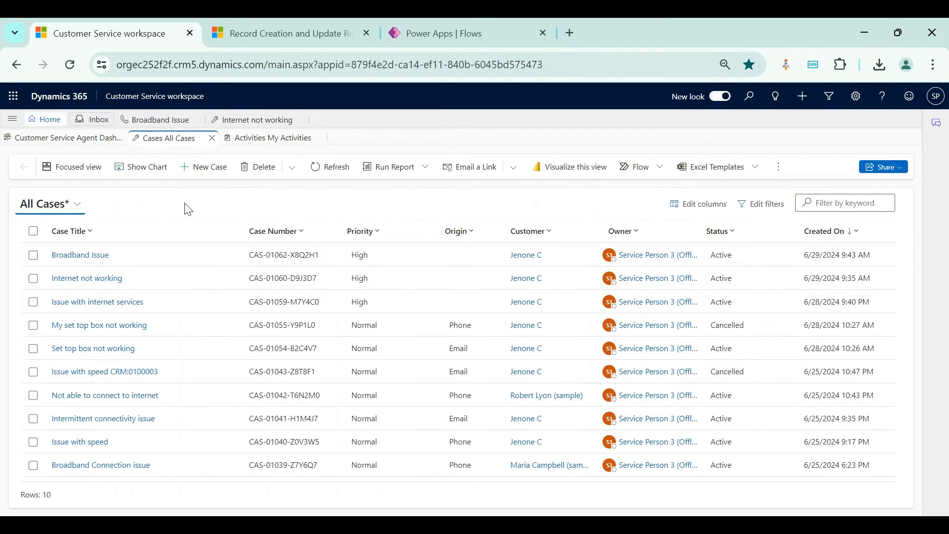
left_click(34, 326)
left_click(33, 349)
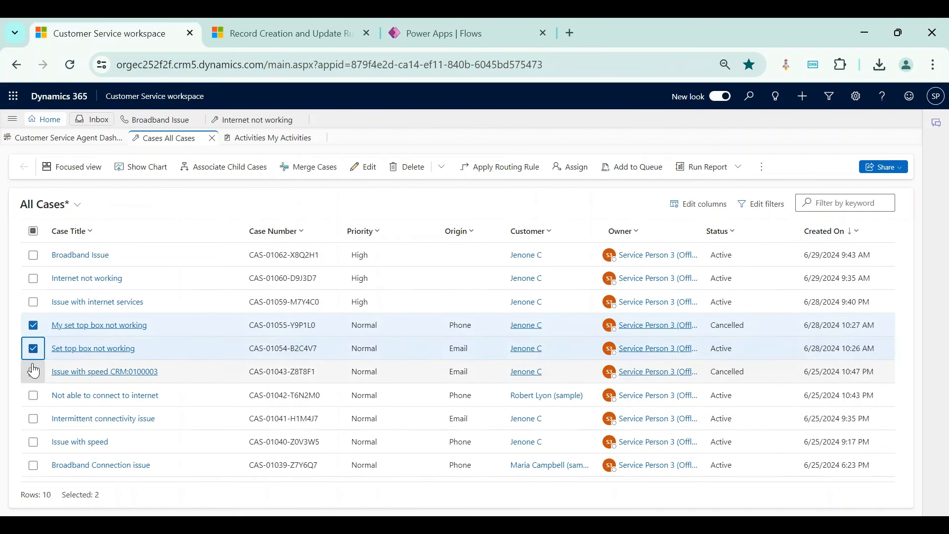
left_click(33, 371)
left_click(33, 396)
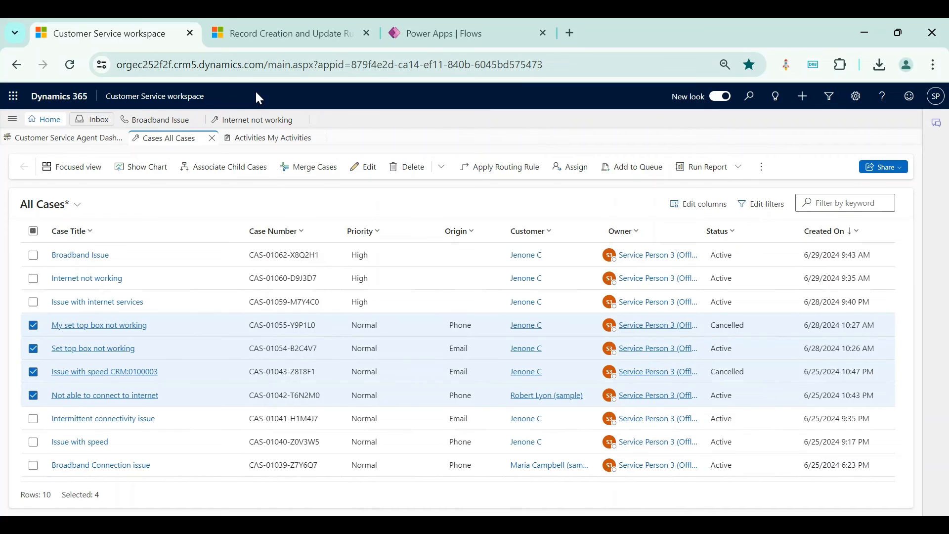
left_click(34, 235)
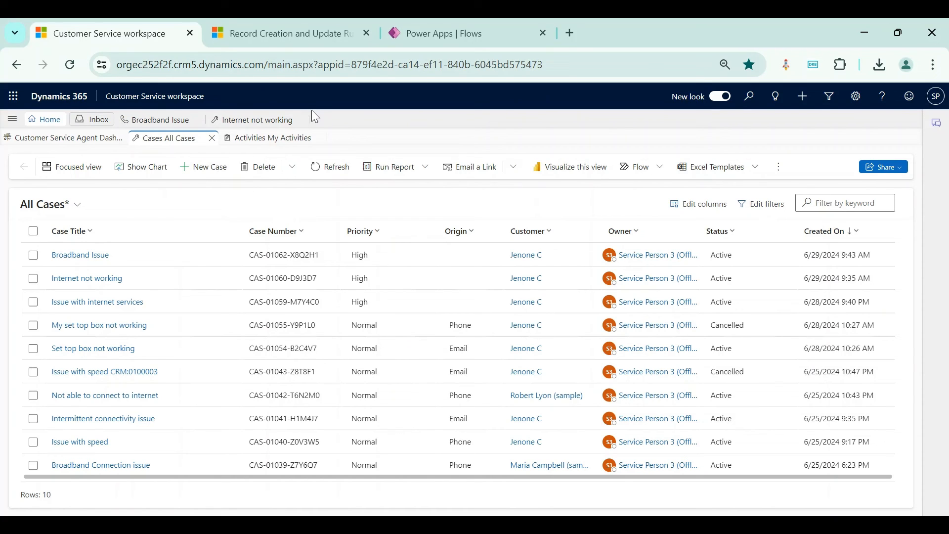
Step: Quick-create a case for the recently used contact, titled "Test - Quick create form", with High priority, and save it
left_click(804, 107)
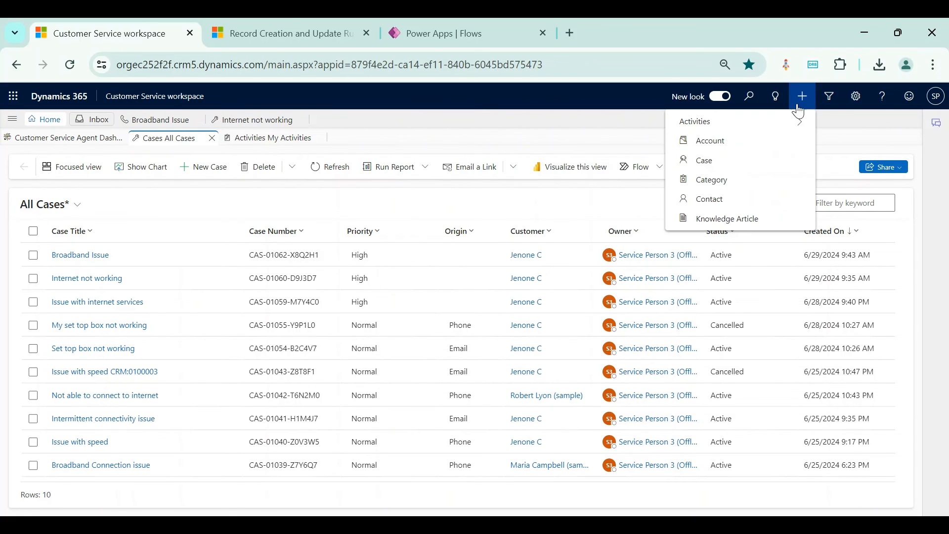
left_click(722, 161)
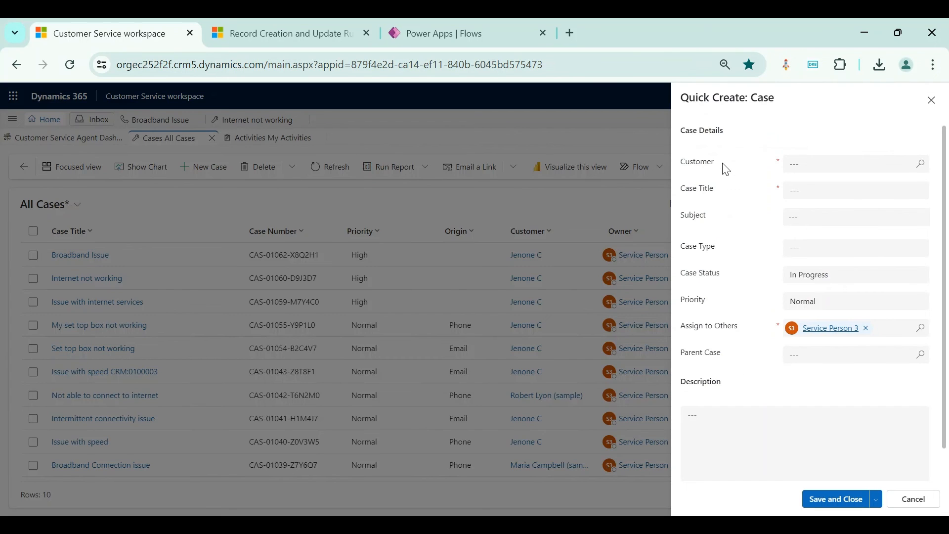
left_click(812, 167)
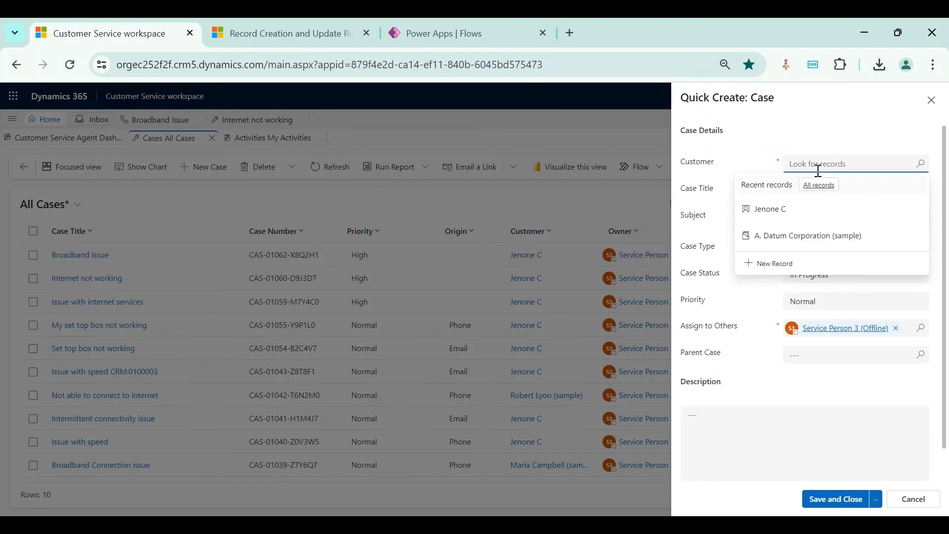
left_click(809, 211)
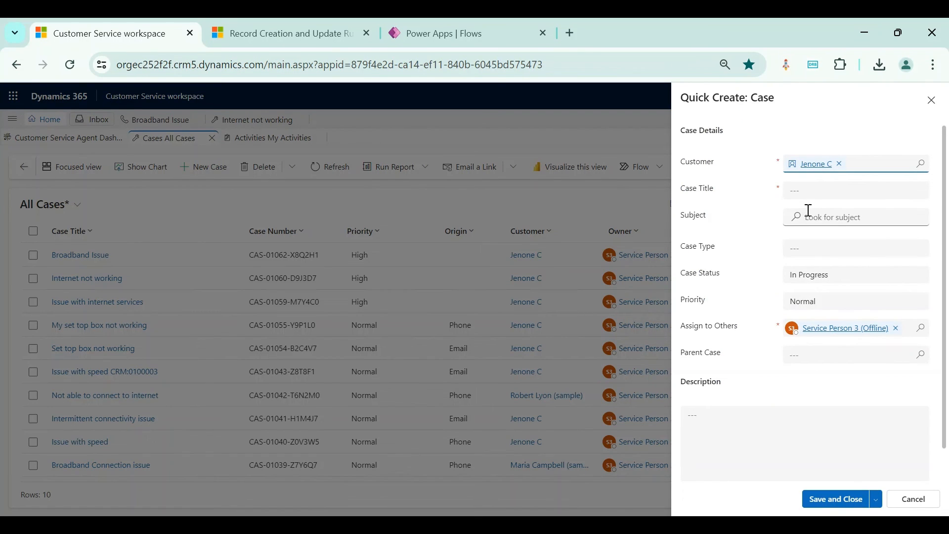
left_click(808, 192)
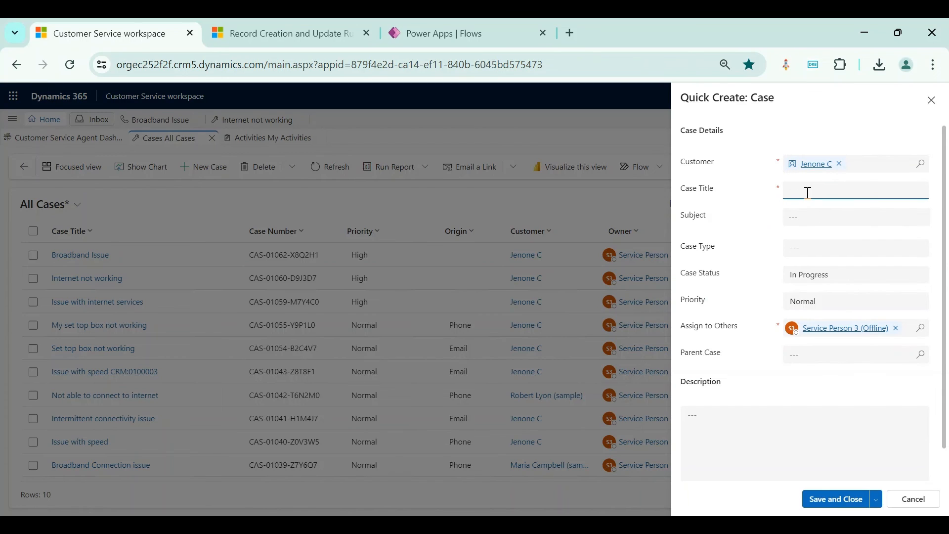
type("Test")
type(" Quick create form")
left_click(815, 302)
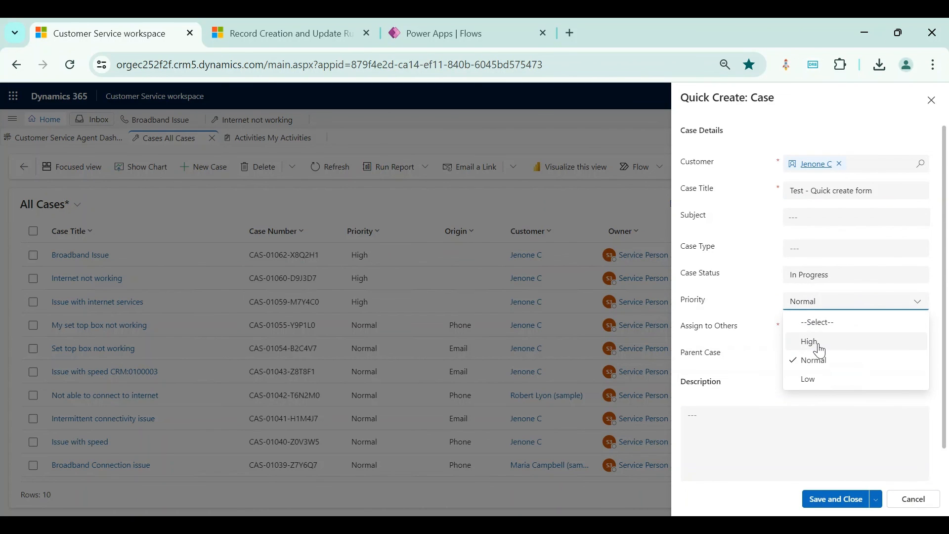
left_click(816, 342)
left_click(835, 499)
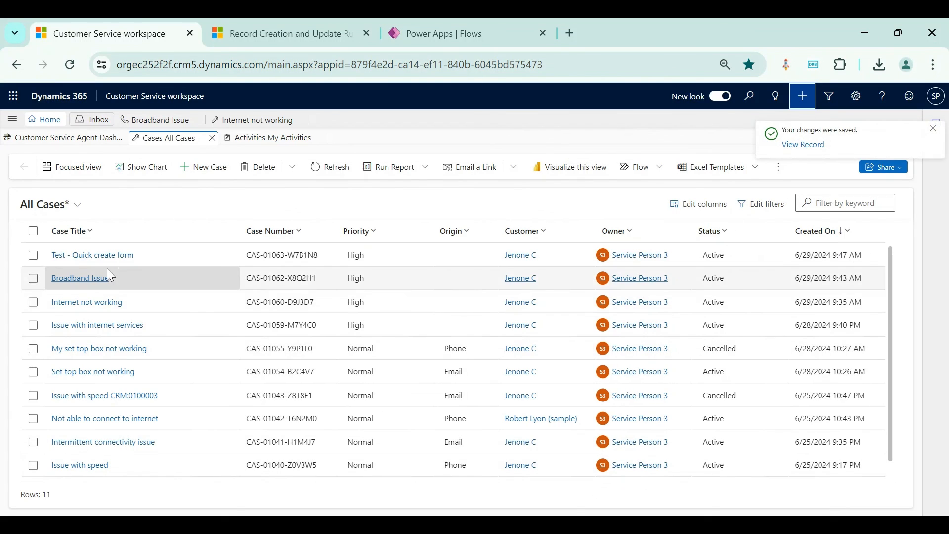
Step: Open the "Test - Quick create form" case and refresh it to check its queue item details and SLA timers
left_click(94, 255)
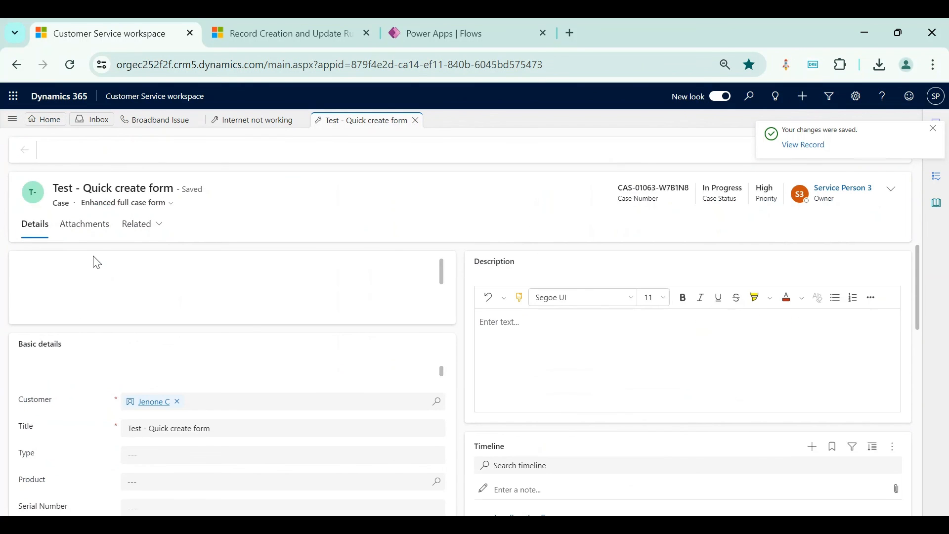
scroll(297, 346, "down", 6)
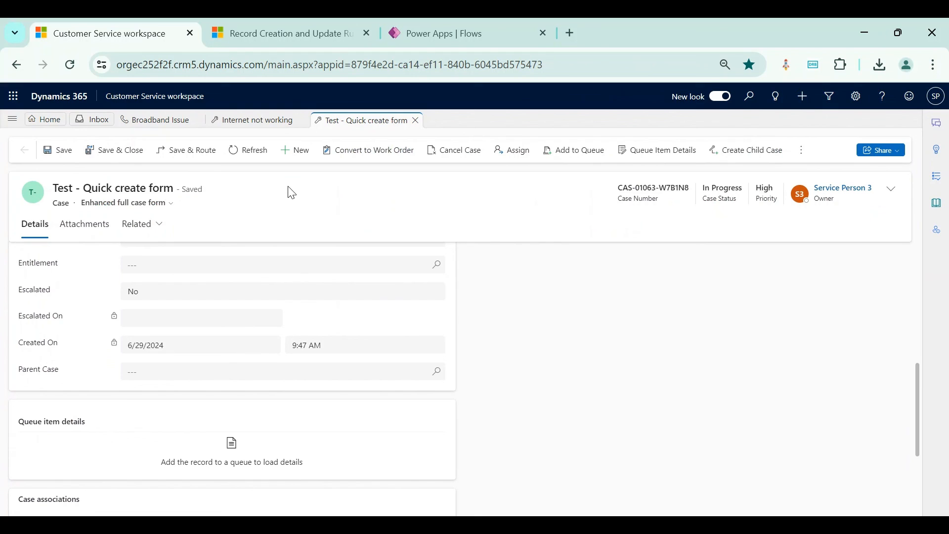
left_click(261, 154)
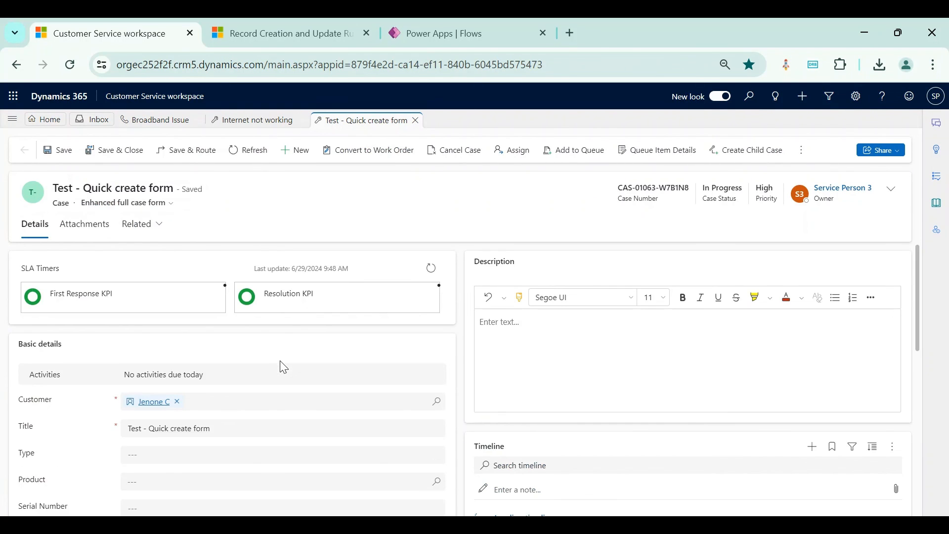
scroll(280, 363, "down", 2)
scroll(280, 368, "down", 5)
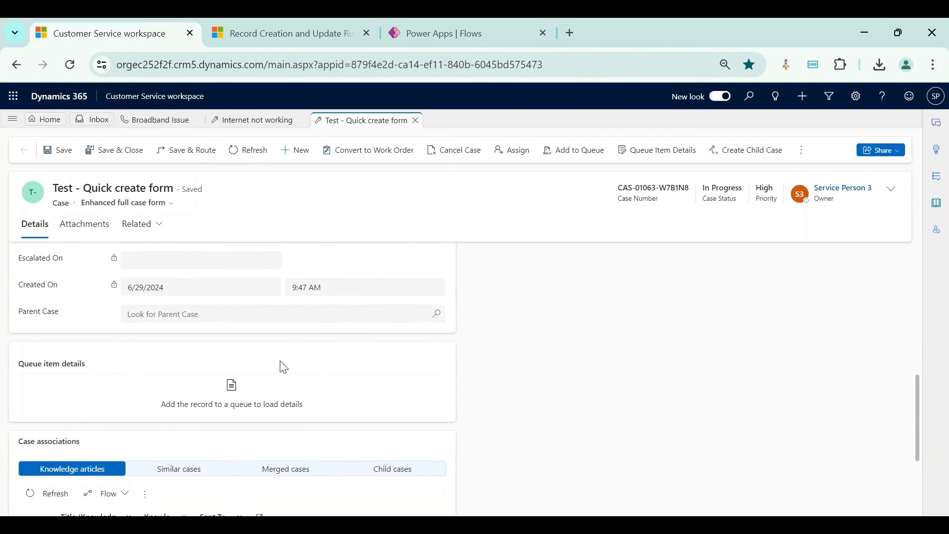
left_click(251, 150)
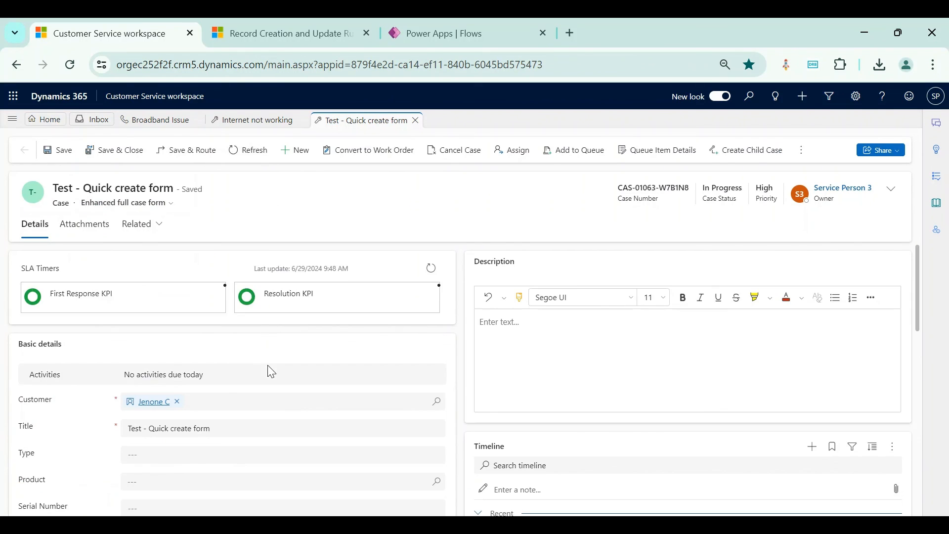
scroll(272, 371, "down", 5)
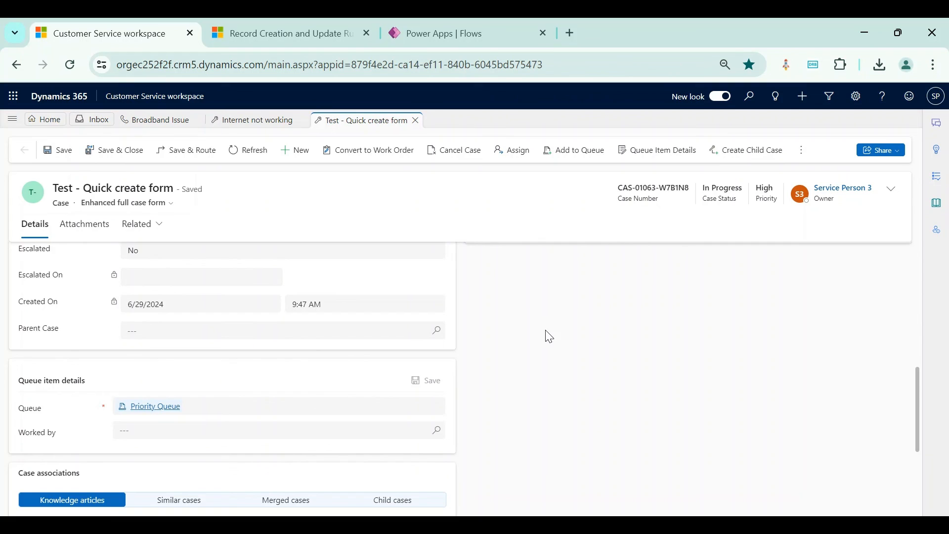
scroll(546, 330, "up", 10)
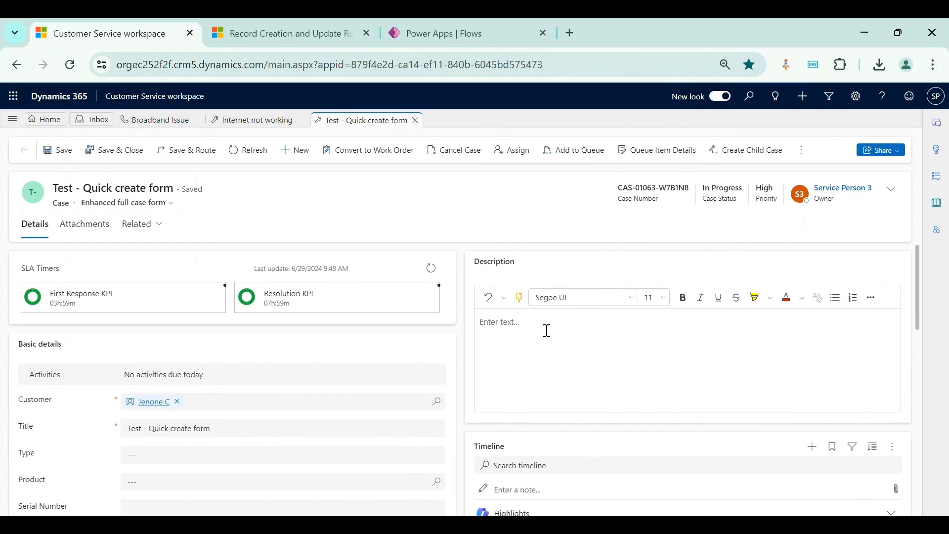